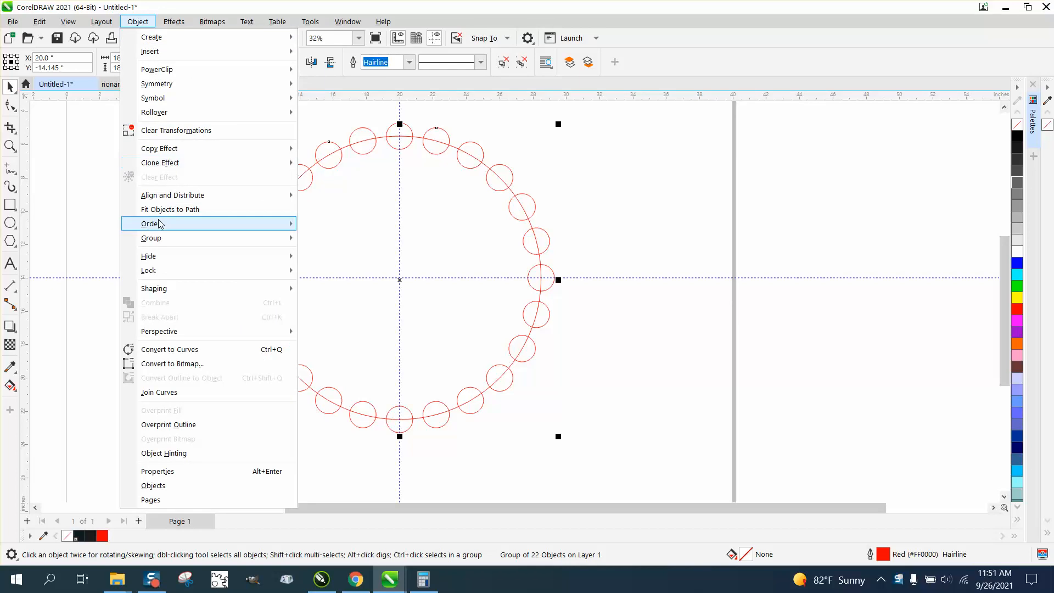
Ungroup the ring of small circles and delete all of them except the one at the top of the large circle.
{"action": "mouse_move", "coordinate": [174, 242]}
{"action": "left_click", "coordinate": [355, 254]}
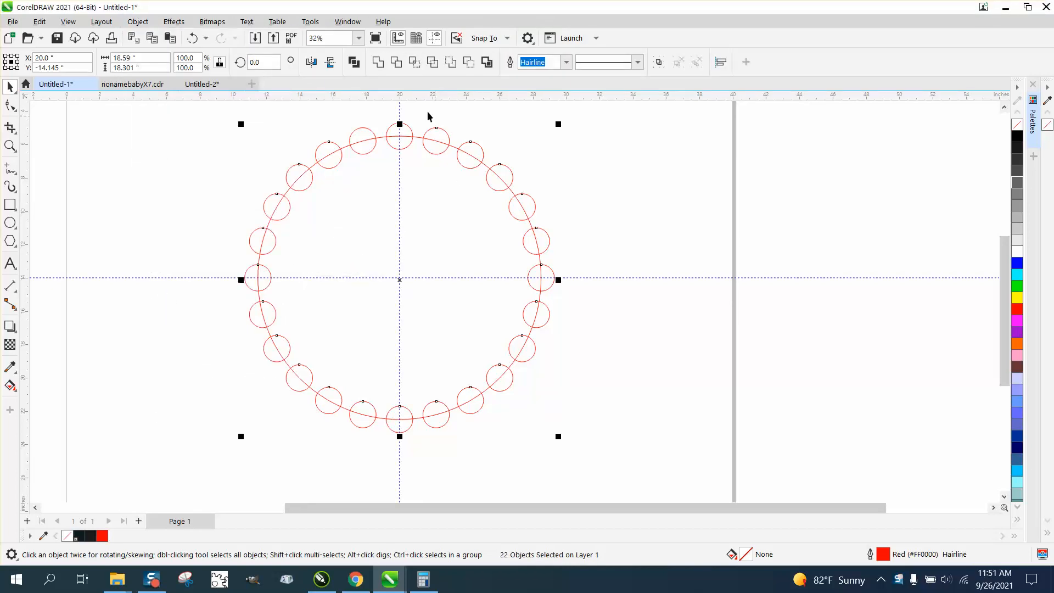
{"action": "left_click_drag", "start_coordinate": [428, 113], "coordinate": [617, 431]}
{"action": "key", "text": "Delete"}
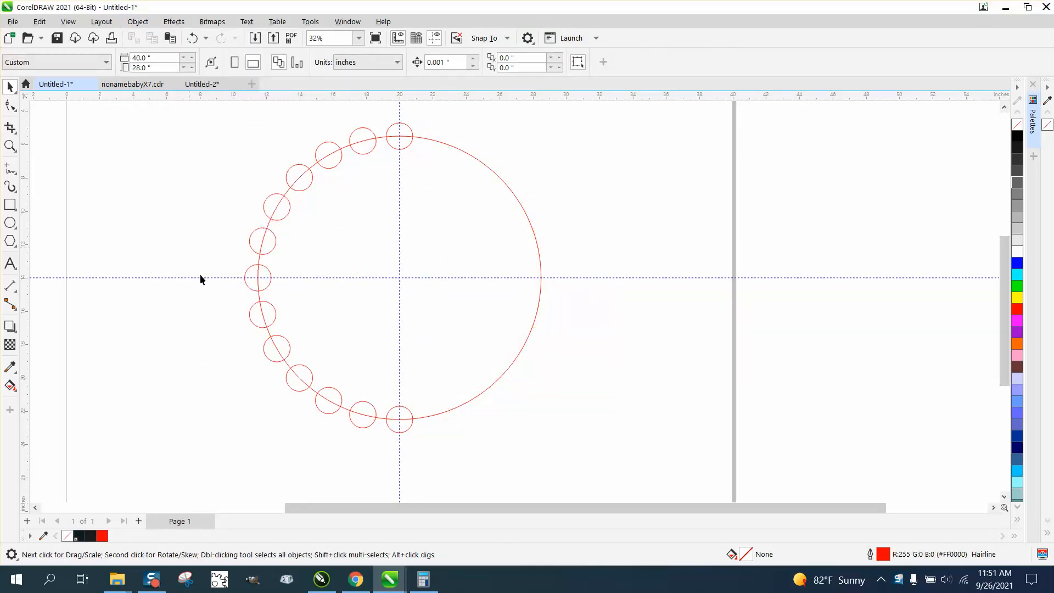
{"action": "left_click_drag", "start_coordinate": [198, 269], "coordinate": [512, 513]}
{"action": "key", "text": "Delete"}
{"action": "scroll", "coordinate": [492, 469], "scroll_direction": "down", "scroll_amount": 2}
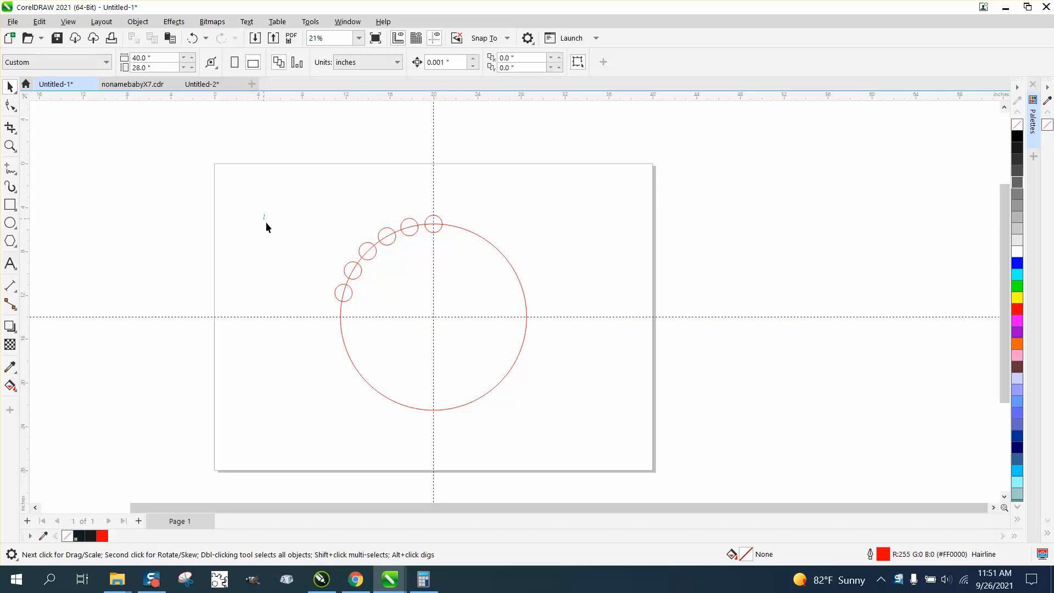
{"action": "left_click_drag", "start_coordinate": [370, 298], "coordinate": [422, 324]}
{"action": "key", "text": "Delete"}
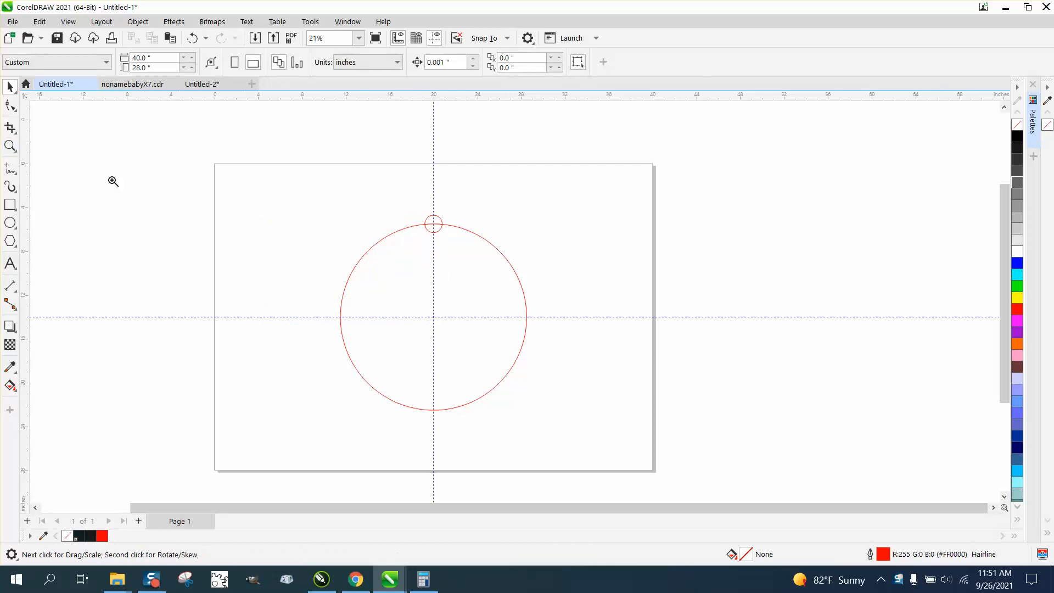
Open the Transform settings for rotating objects.
{"action": "key", "text": "z"}
{"action": "left_click_drag", "start_coordinate": [306, 192], "coordinate": [625, 441]}
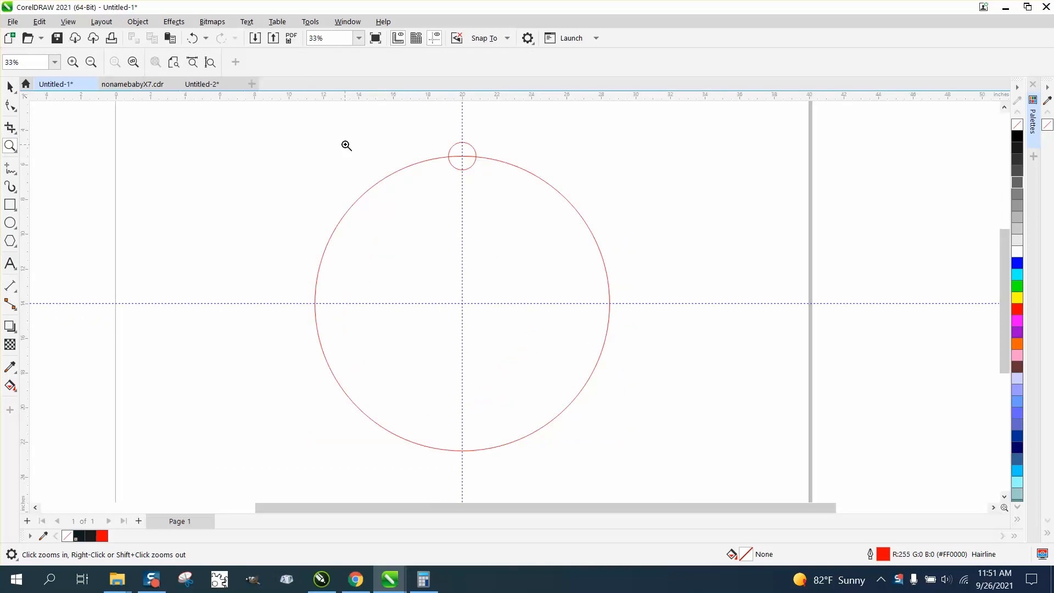
{"action": "left_click", "coordinate": [347, 22]}
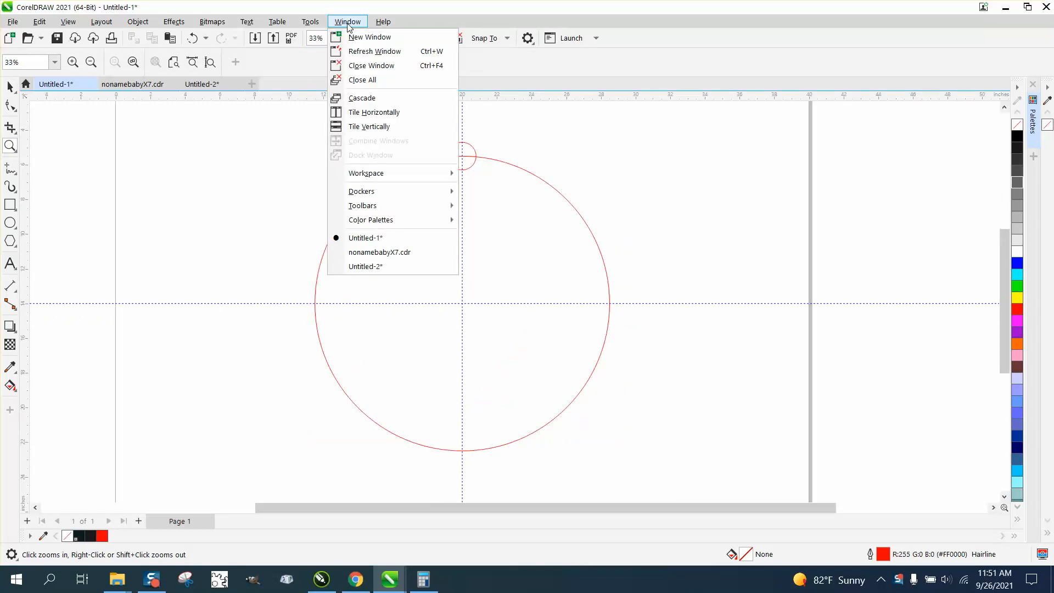
{"action": "mouse_move", "coordinate": [360, 194]}
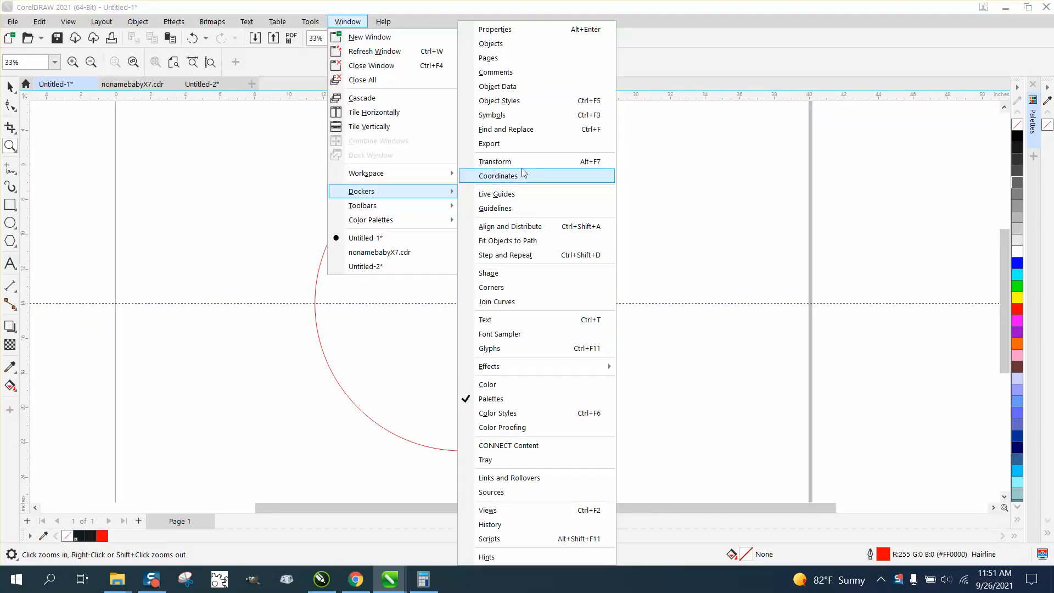
{"action": "left_click", "coordinate": [496, 161]}
{"action": "left_click", "coordinate": [856, 104]}
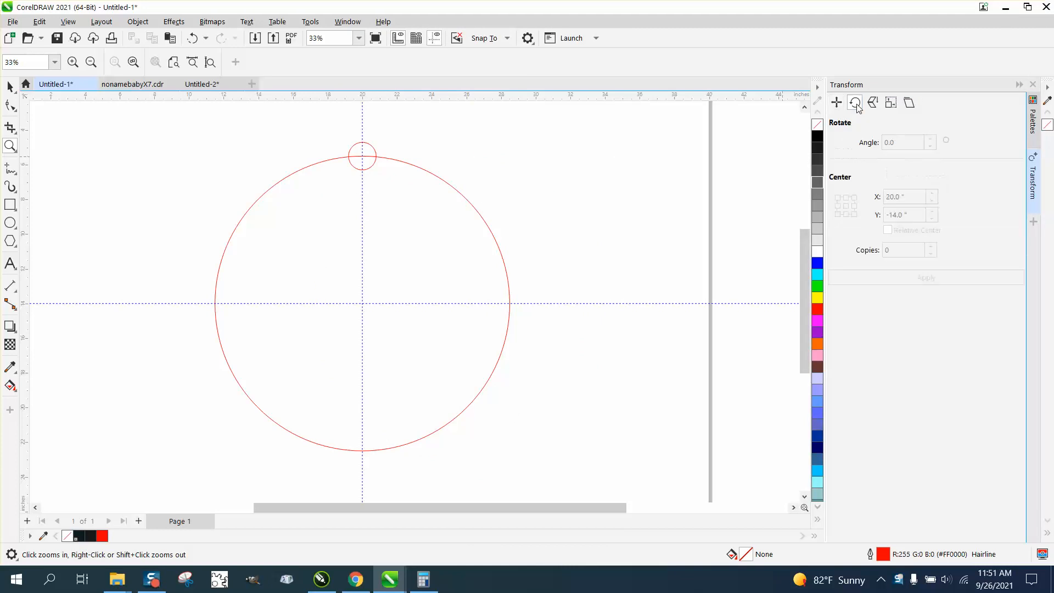
Move the small top circle's center of rotation to the center of the large circle.
{"action": "left_click", "coordinate": [10, 86]}
{"action": "left_click", "coordinate": [371, 145]}
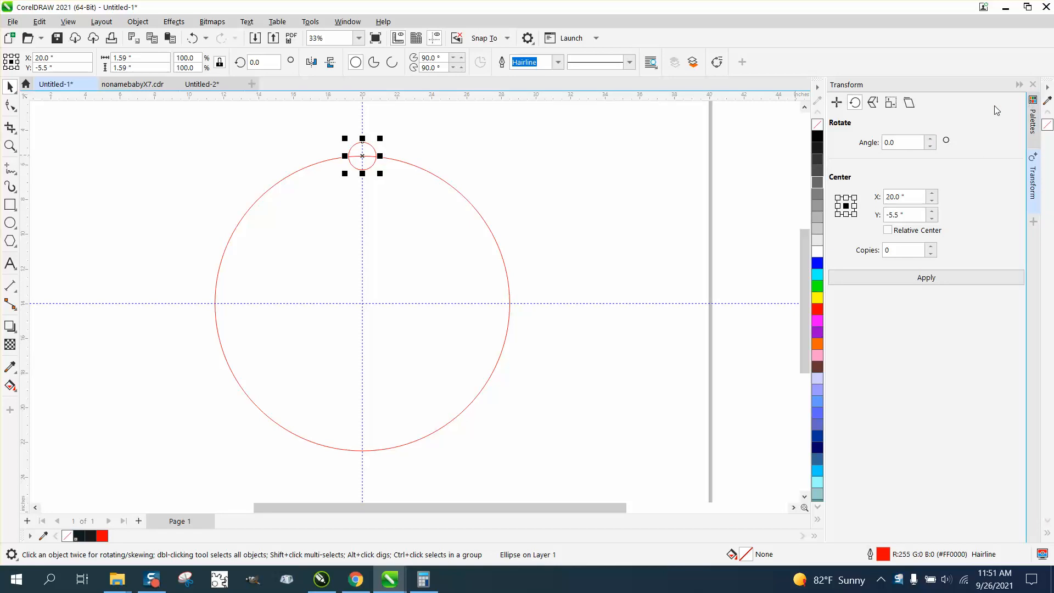
{"action": "left_click", "coordinate": [367, 159]}
{"action": "left_click_drag", "start_coordinate": [363, 157], "coordinate": [362, 303]}
{"action": "left_click", "coordinate": [461, 164]}
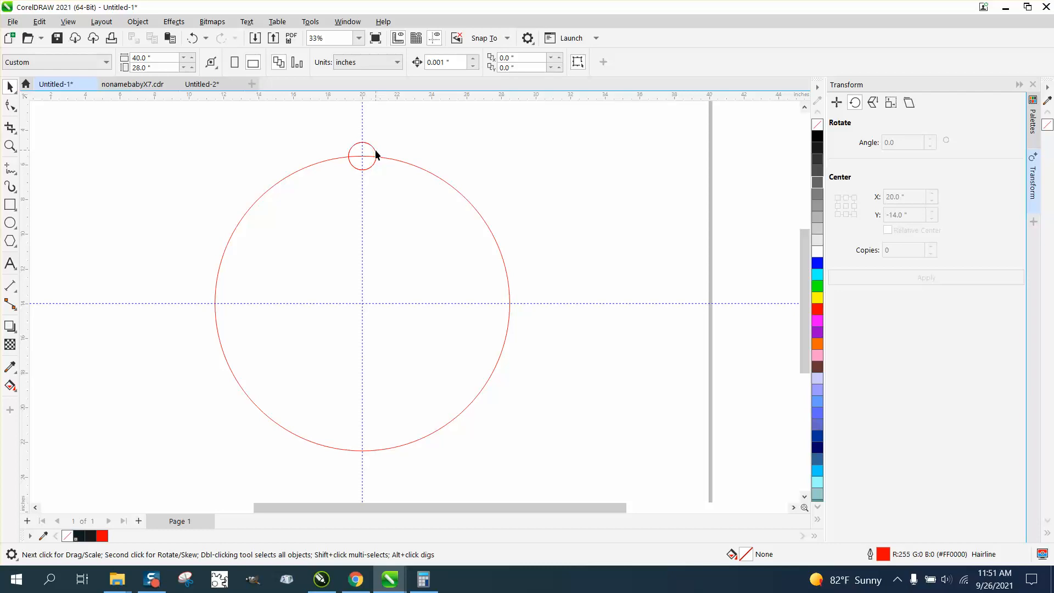
Make a copy of the small top circle rotated about the large circle's center and set its rotation angle to 15°.
{"action": "left_click", "coordinate": [376, 155]}
{"action": "left_click", "coordinate": [363, 157]}
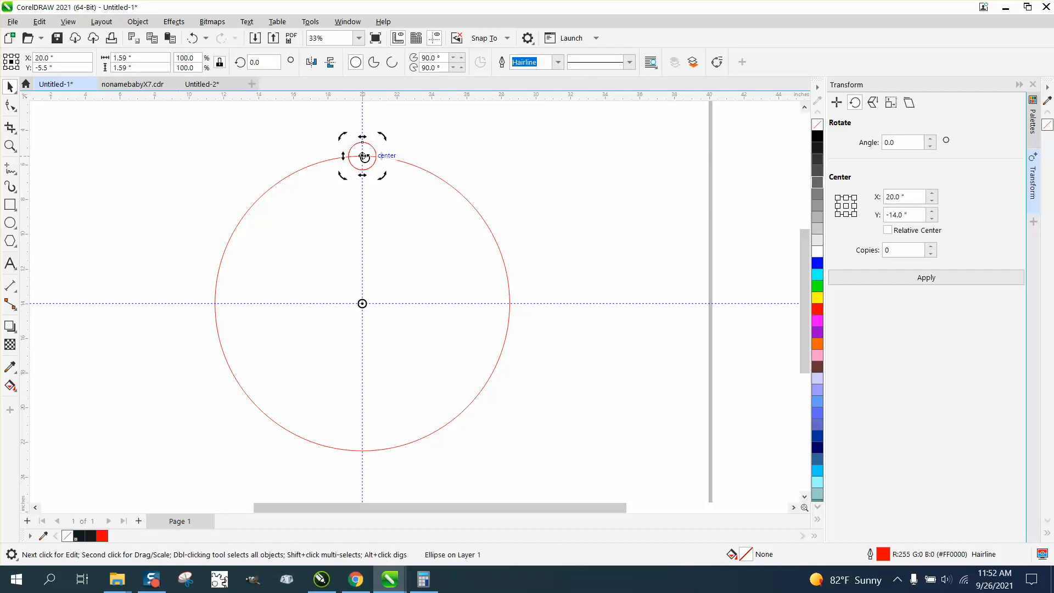
{"action": "left_click_drag", "start_coordinate": [383, 136], "coordinate": [343, 134]}
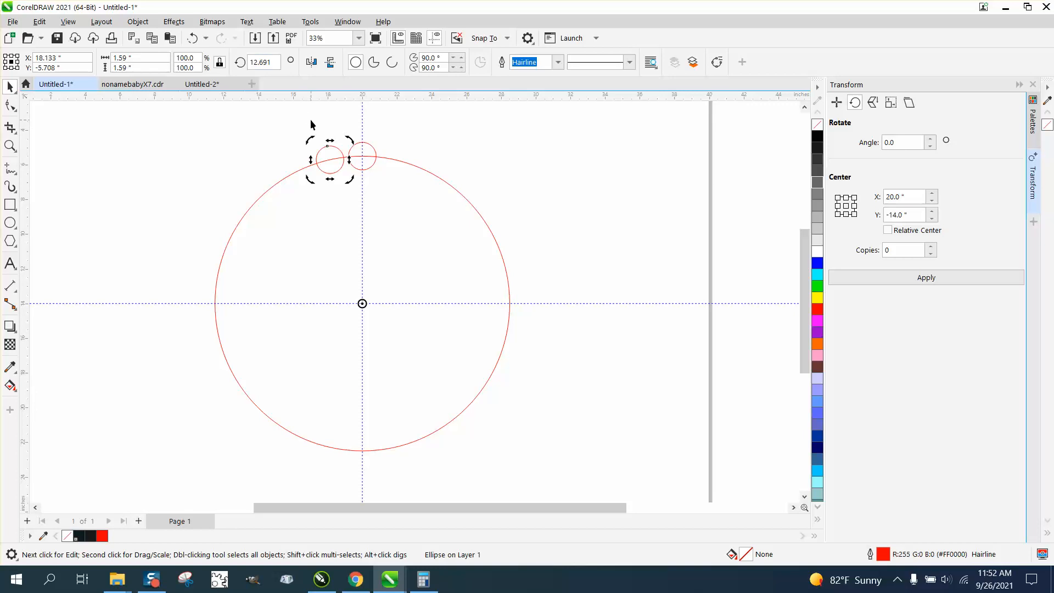
{"action": "double_click", "coordinate": [263, 63]}
{"action": "type", "text": "15"}
{"action": "key", "text": "Return"}
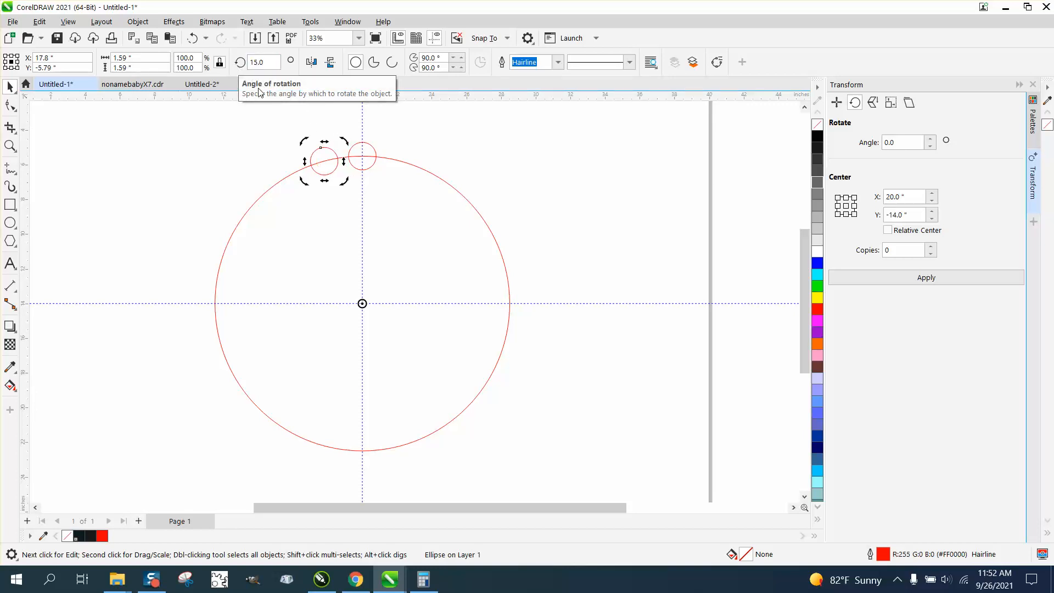
Delete the rotated copy of the small circle.
{"action": "left_click", "coordinate": [418, 146]}
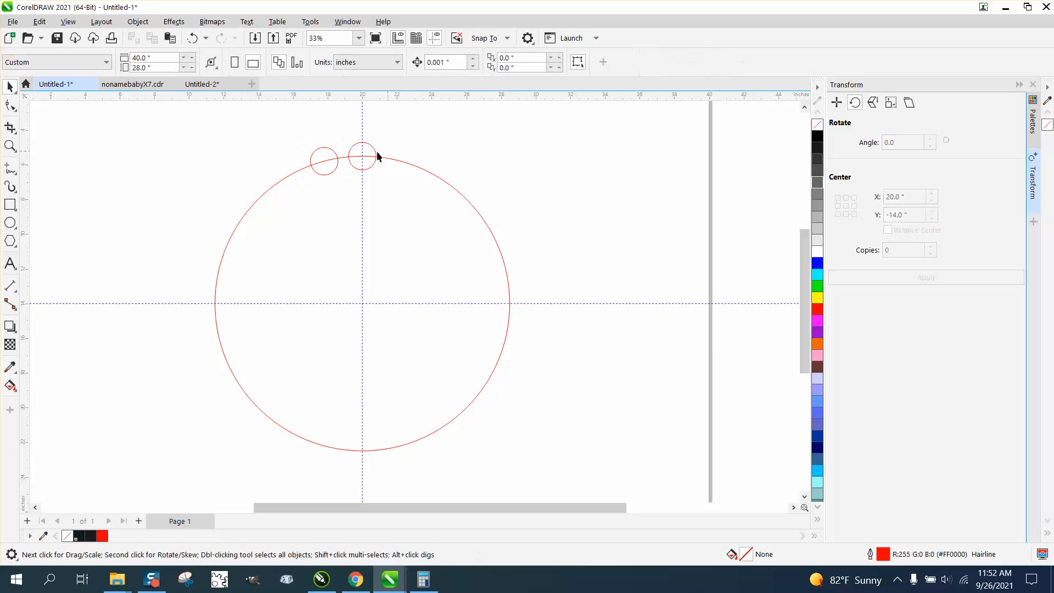
{"action": "left_click", "coordinate": [334, 152]}
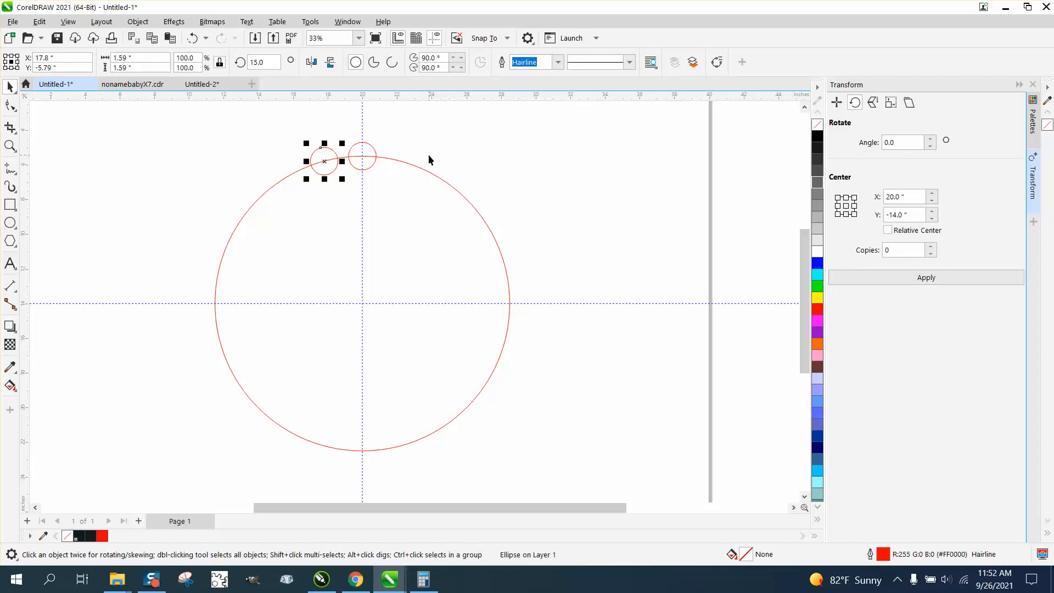
{"action": "key", "text": "Delete"}
Place the remaining small circle's center of rotation on the large circle's center again.
{"action": "left_click", "coordinate": [375, 153]}
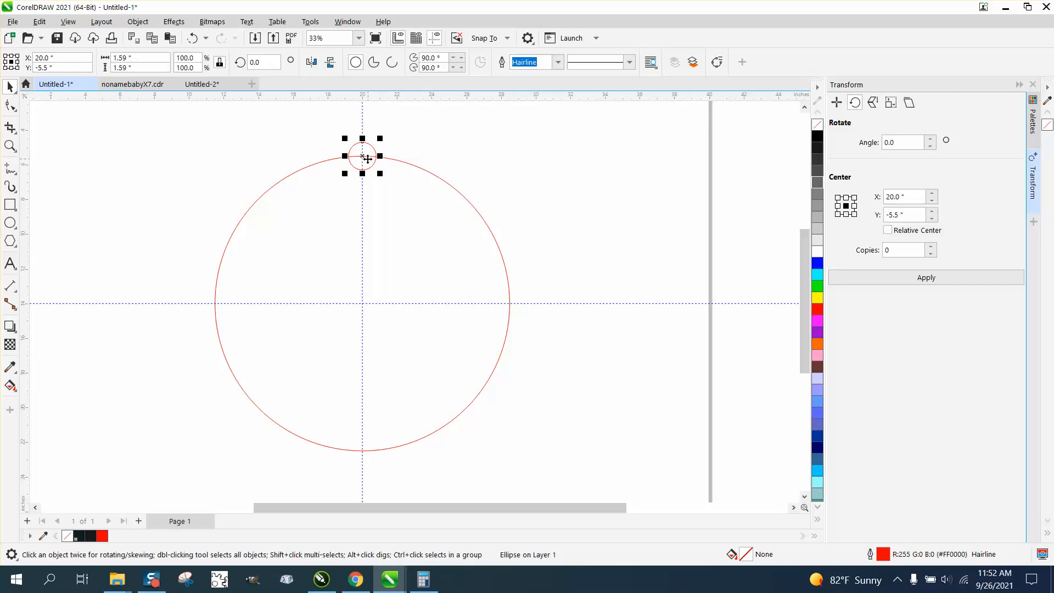
{"action": "left_click", "coordinate": [363, 157]}
{"action": "left_click_drag", "start_coordinate": [362, 156], "coordinate": [362, 301]}
{"action": "left_click", "coordinate": [493, 171]}
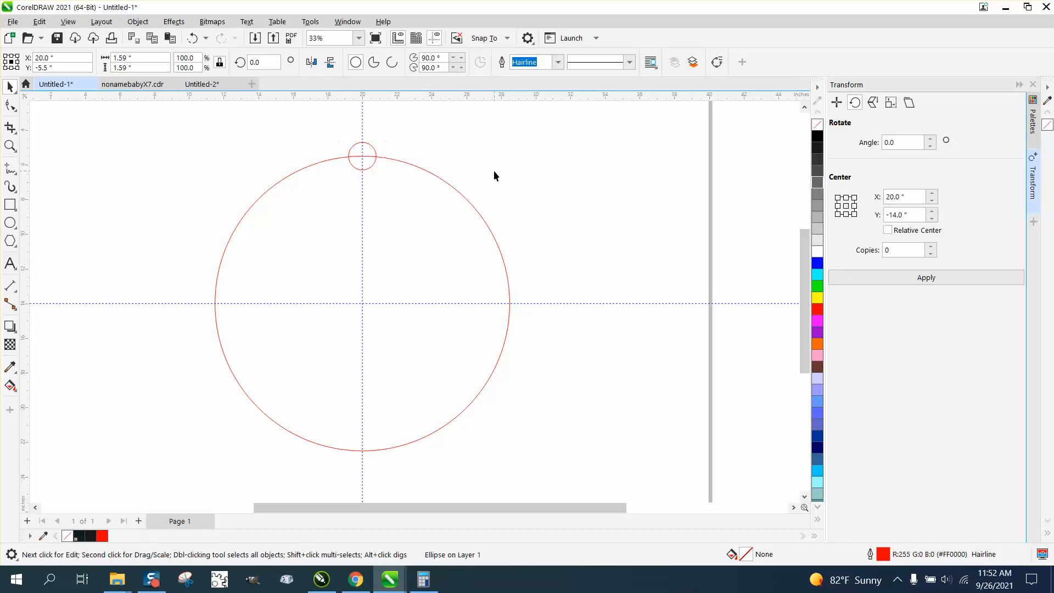
Create 23 copies of the small circle around the large circle, each rotated by 15°.
{"action": "left_click", "coordinate": [376, 152]}
{"action": "left_click", "coordinate": [363, 156]}
{"action": "left_click_drag", "start_coordinate": [906, 142], "coordinate": [868, 151]}
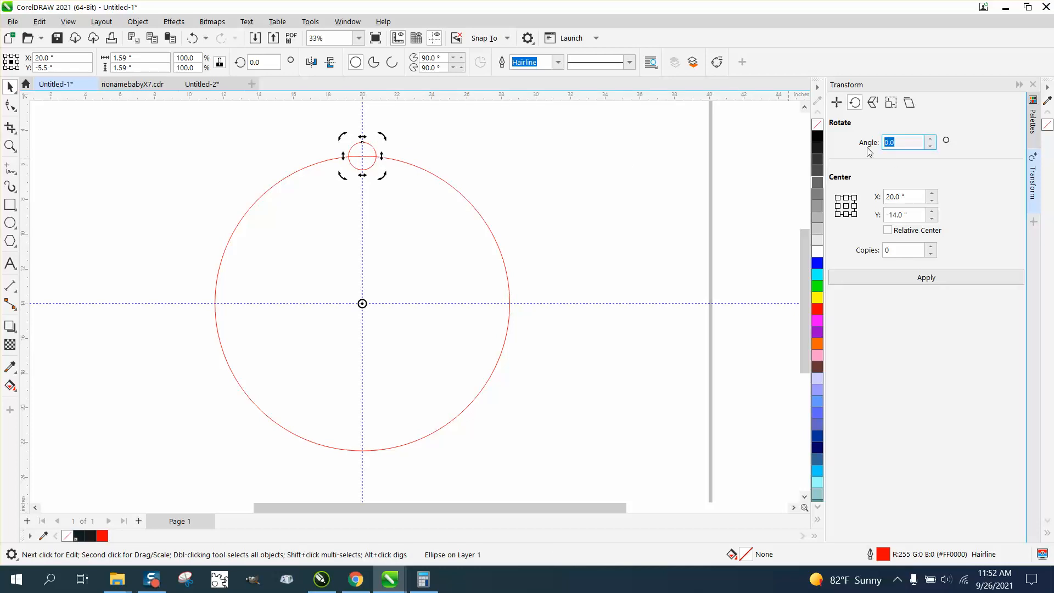
{"action": "type", "text": "15"}
{"action": "left_click", "coordinate": [904, 252]}
{"action": "left_click", "coordinate": [901, 252]}
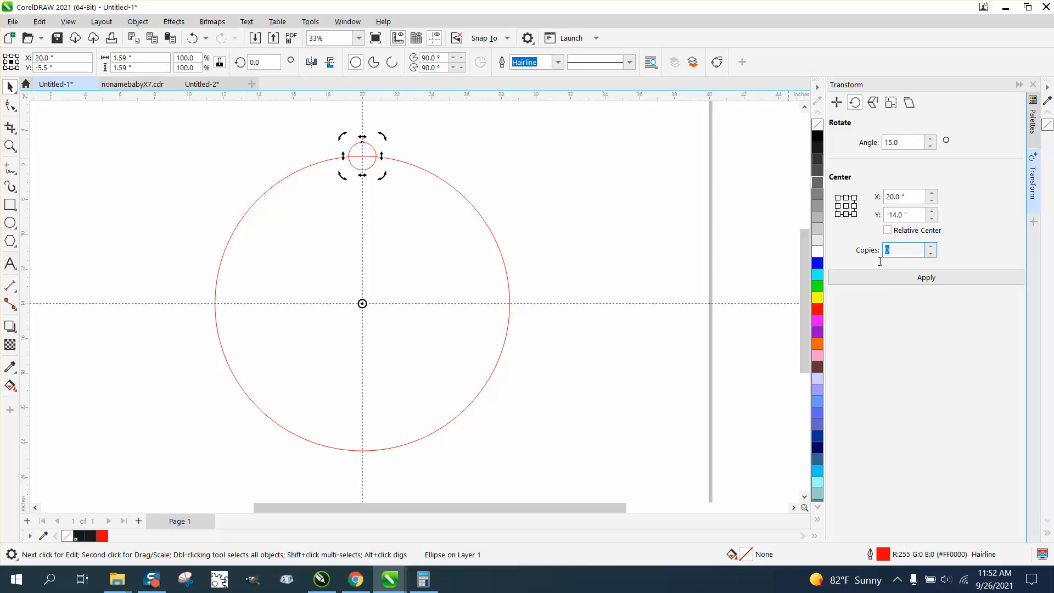
{"action": "type", "text": "23"}
{"action": "left_click", "coordinate": [941, 277]}
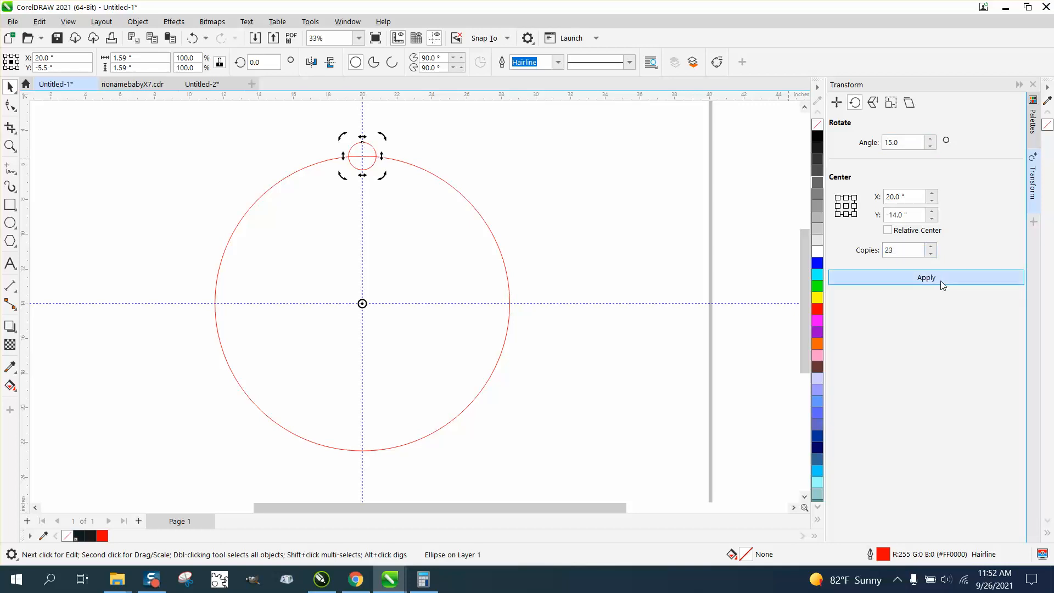
{"action": "left_click", "coordinate": [627, 274]}
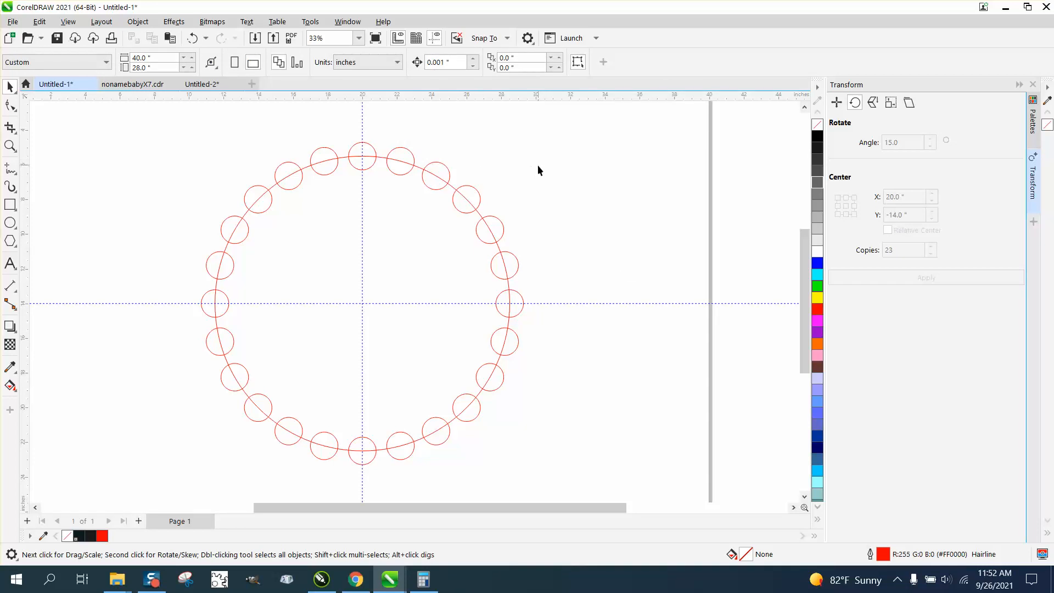
Delete the 23 rotated copies, keeping only the small circle at the top of the large circle.
{"action": "left_click", "coordinate": [369, 149]}
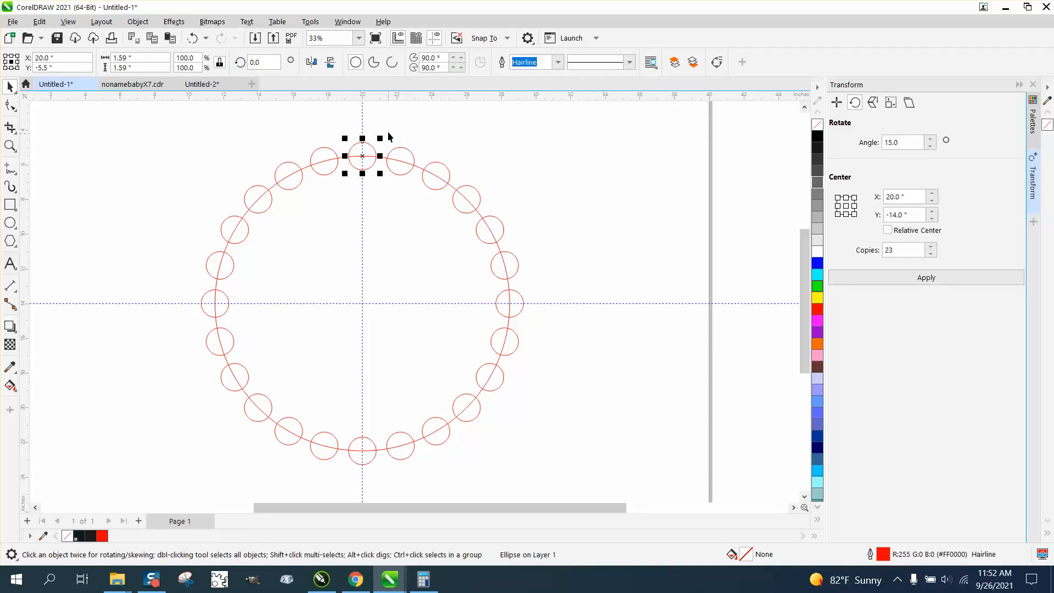
{"action": "left_click_drag", "start_coordinate": [385, 127], "coordinate": [678, 465]}
{"action": "key", "text": "Delete"}
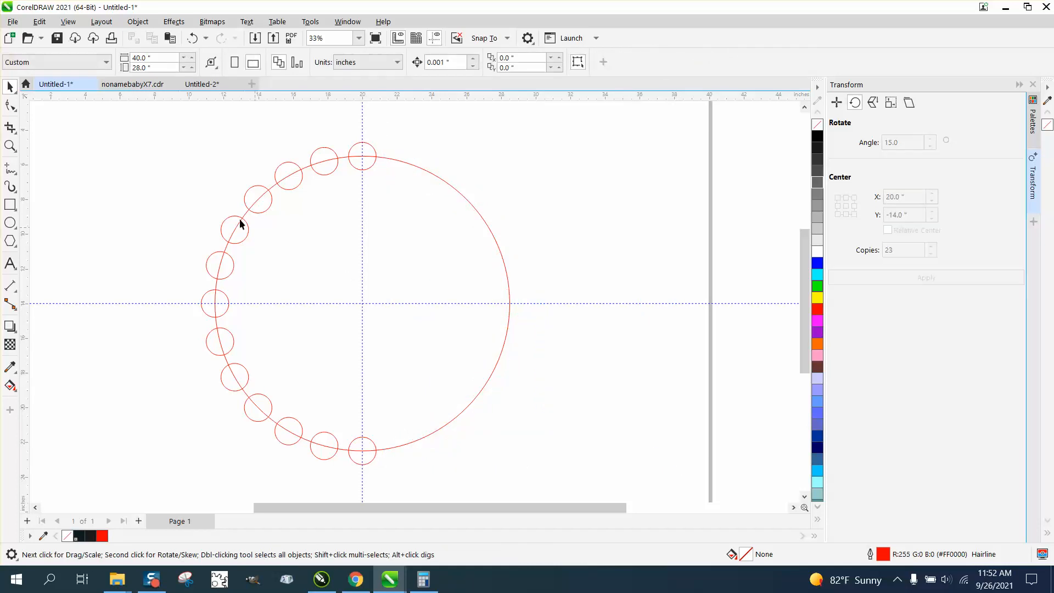
{"action": "left_click_drag", "start_coordinate": [420, 486], "coordinate": [421, 486]}
{"action": "key", "text": "Delete"}
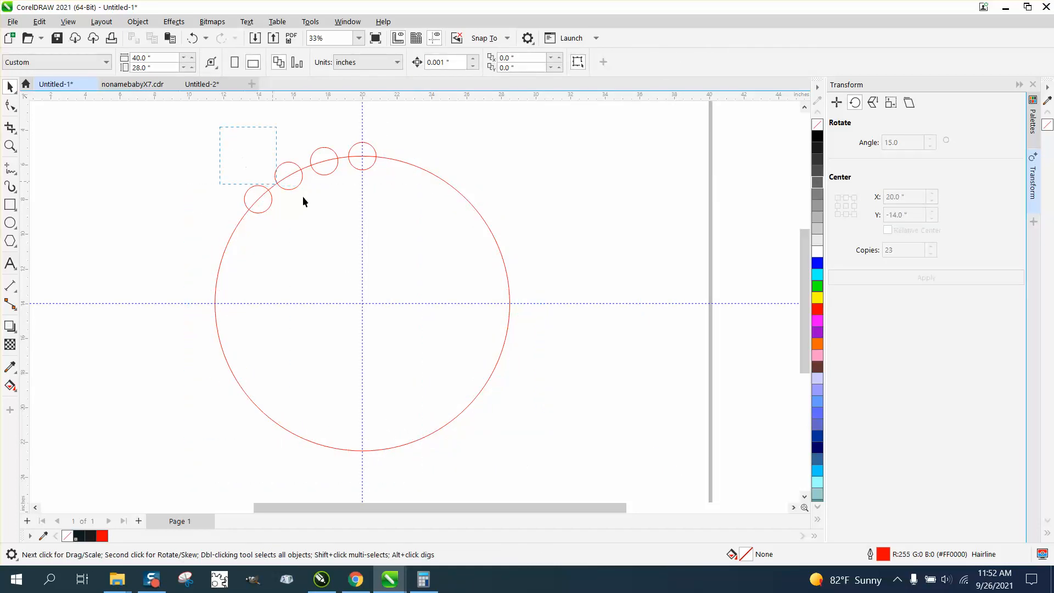
{"action": "left_click_drag", "start_coordinate": [303, 201], "coordinate": [344, 214]}
{"action": "key", "text": "Delete"}
Move the small circle outside the large one to about X 34.7", and place a copy to its left at about X 29.5".
{"action": "left_click_drag", "start_coordinate": [376, 158], "coordinate": [536, 155]}
{"action": "left_click", "coordinate": [1033, 84]}
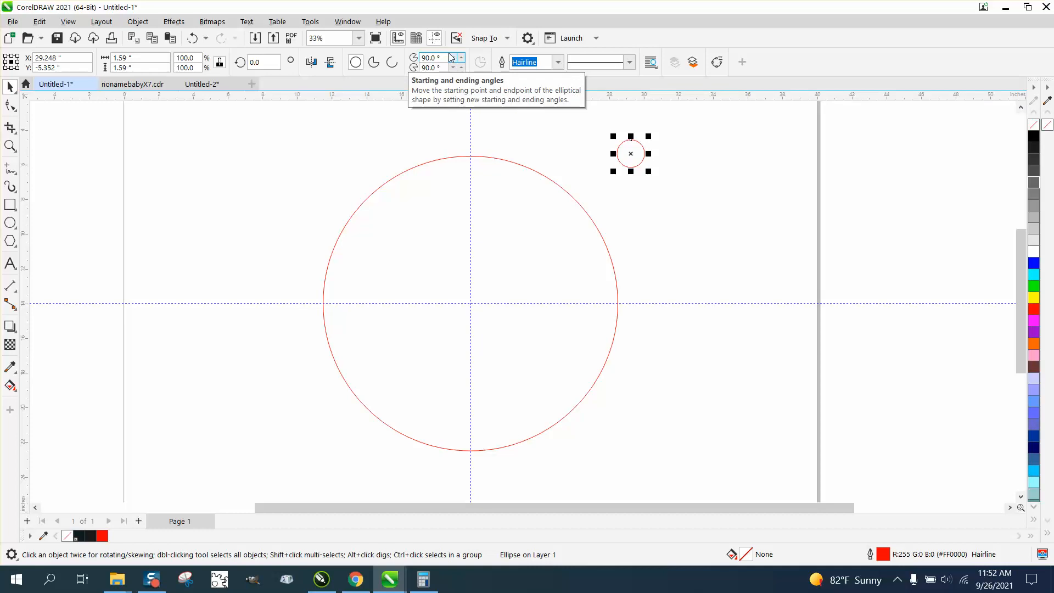
{"action": "left_click_drag", "start_coordinate": [630, 154], "coordinate": [726, 160]}
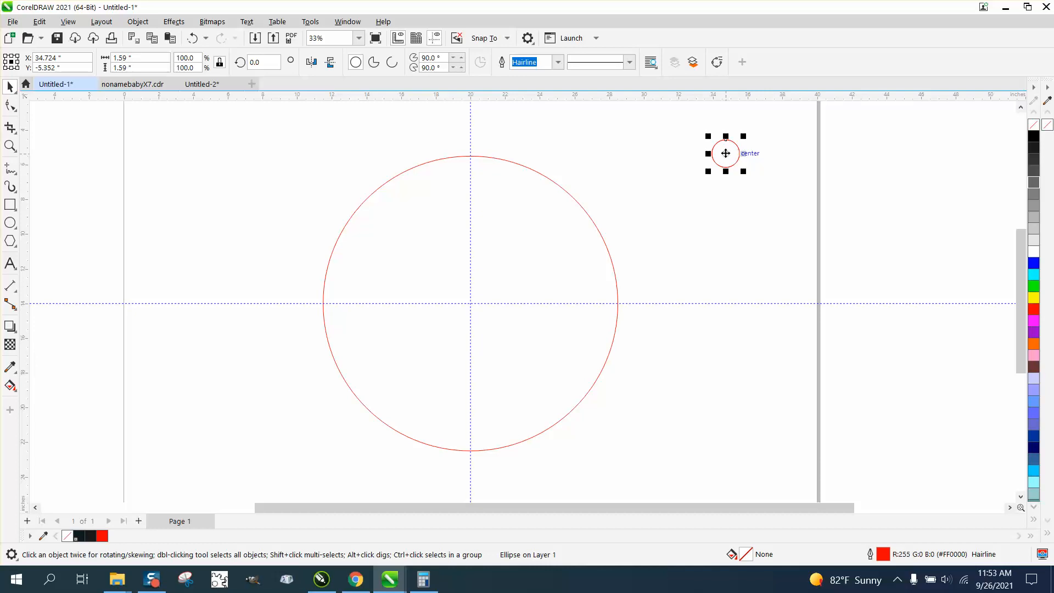
{"action": "left_click_drag", "start_coordinate": [719, 154], "coordinate": [636, 162]}
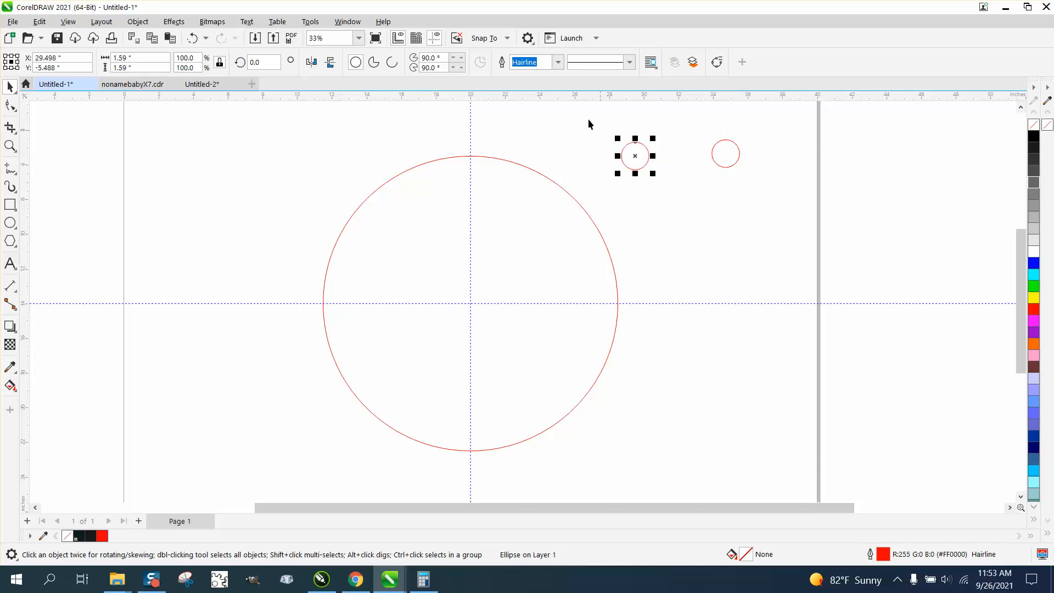
Align the two small circles on one horizontal line and blend them with 22 steps.
{"action": "left_click_drag", "start_coordinate": [583, 112], "coordinate": [803, 219]}
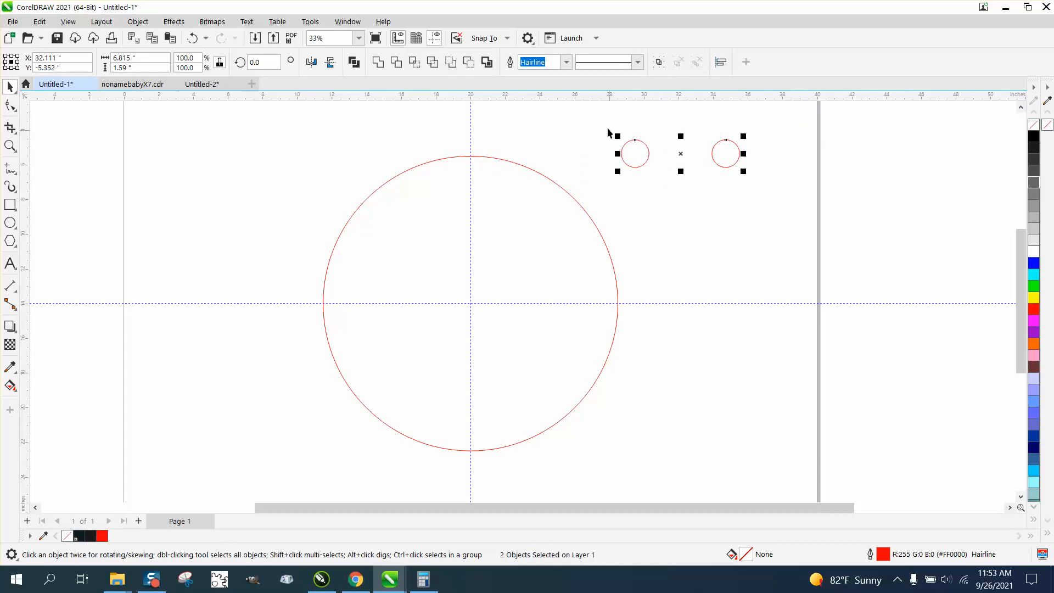
{"action": "left_click_drag", "start_coordinate": [608, 131], "coordinate": [803, 196]}
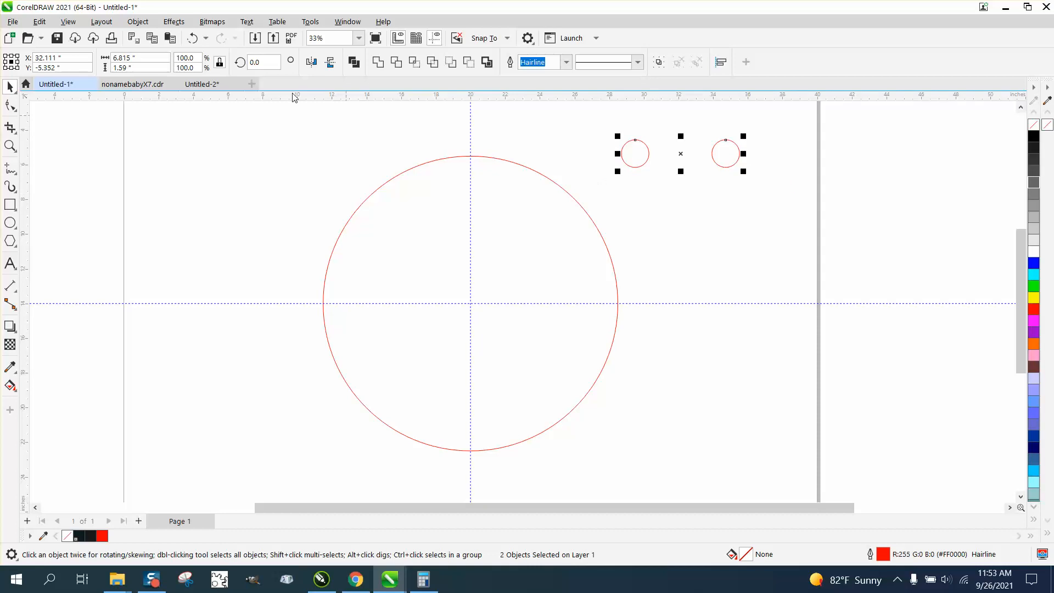
{"action": "left_click", "coordinate": [183, 23]}
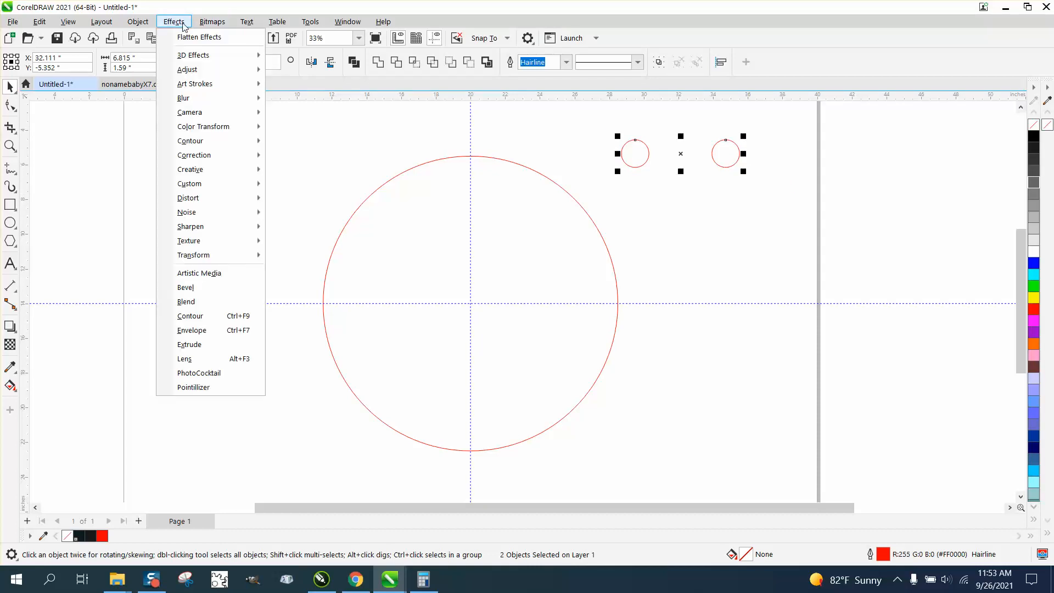
{"action": "left_click", "coordinate": [186, 302]}
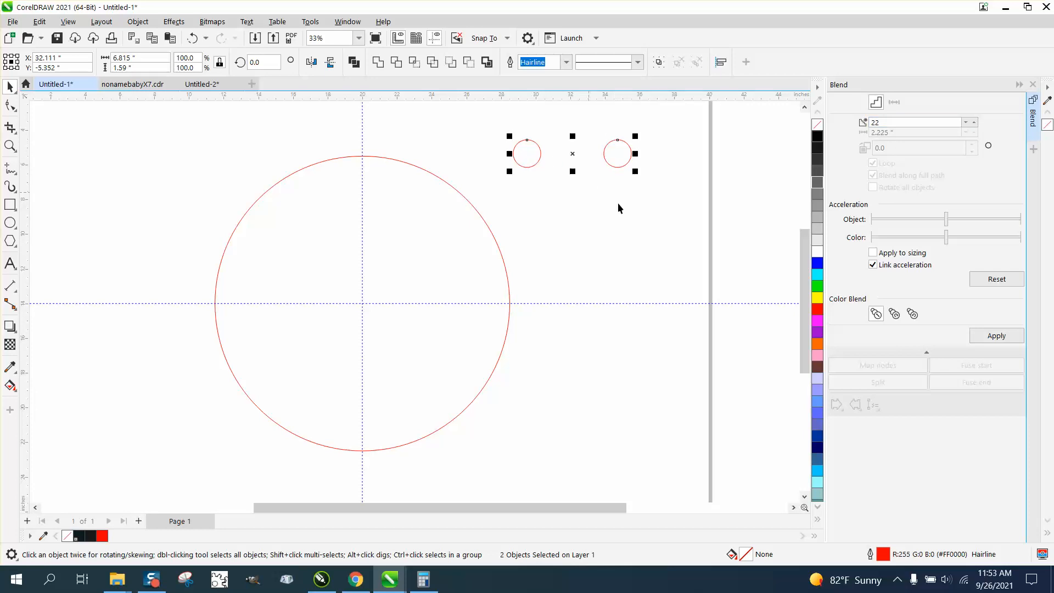
{"action": "left_click", "coordinate": [996, 336]}
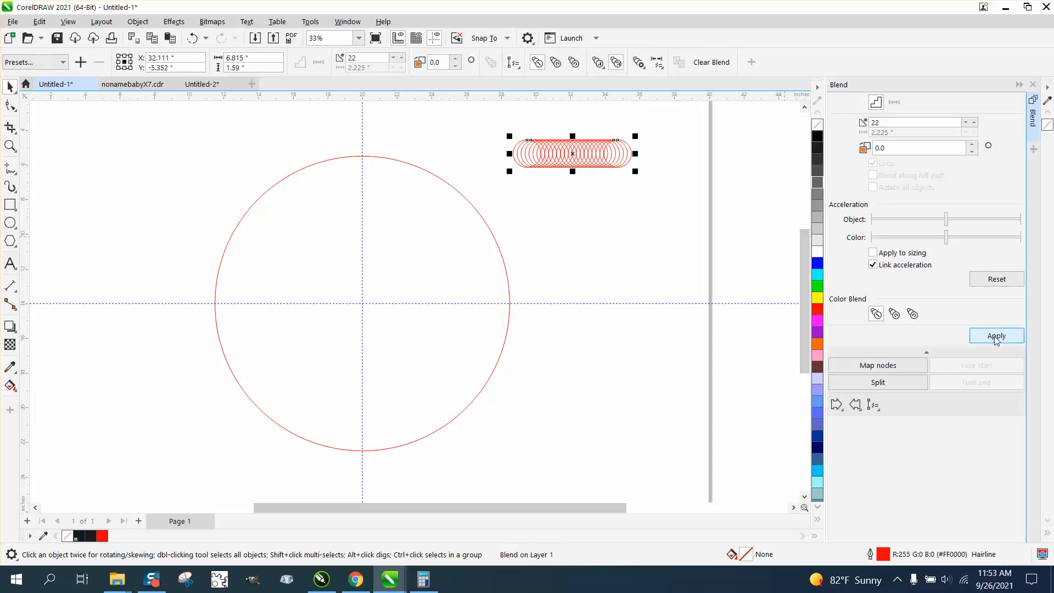
Assign the large circle as the new path of the blend.
{"action": "left_click", "coordinate": [874, 406]}
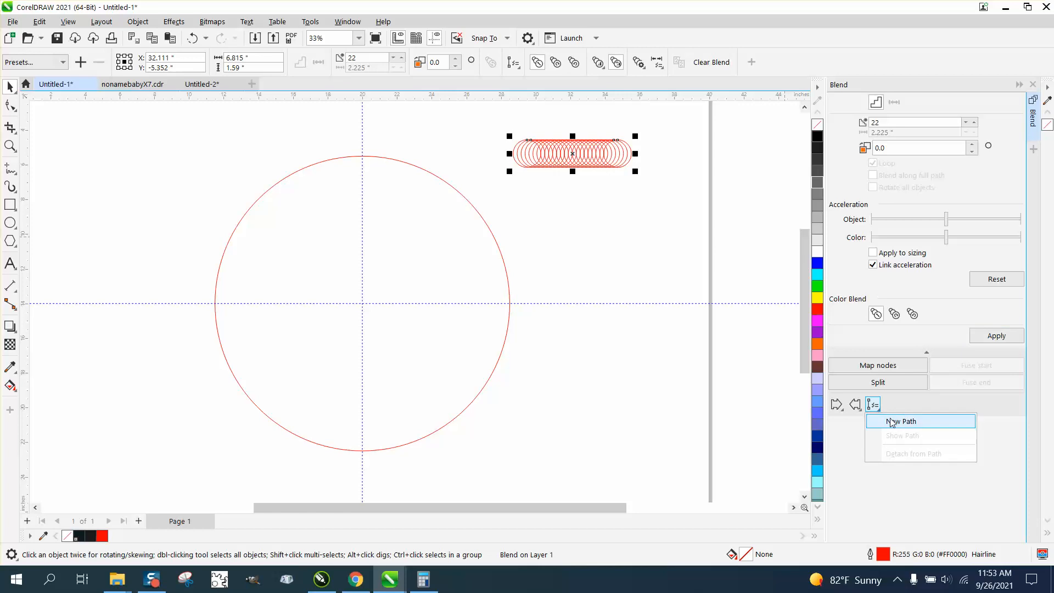
{"action": "left_click", "coordinate": [892, 422]}
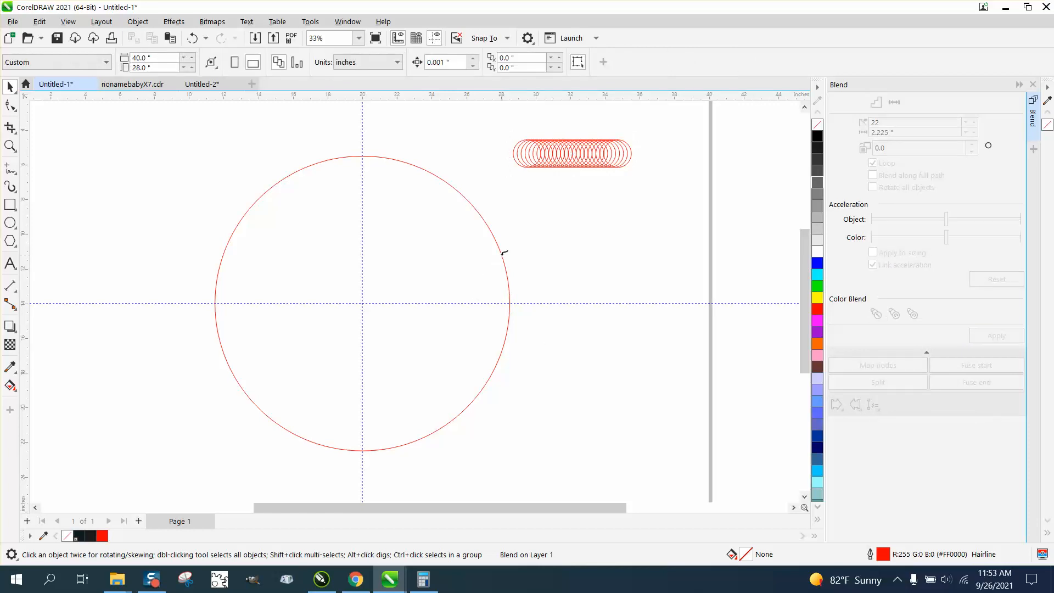
{"action": "left_click", "coordinate": [503, 253]}
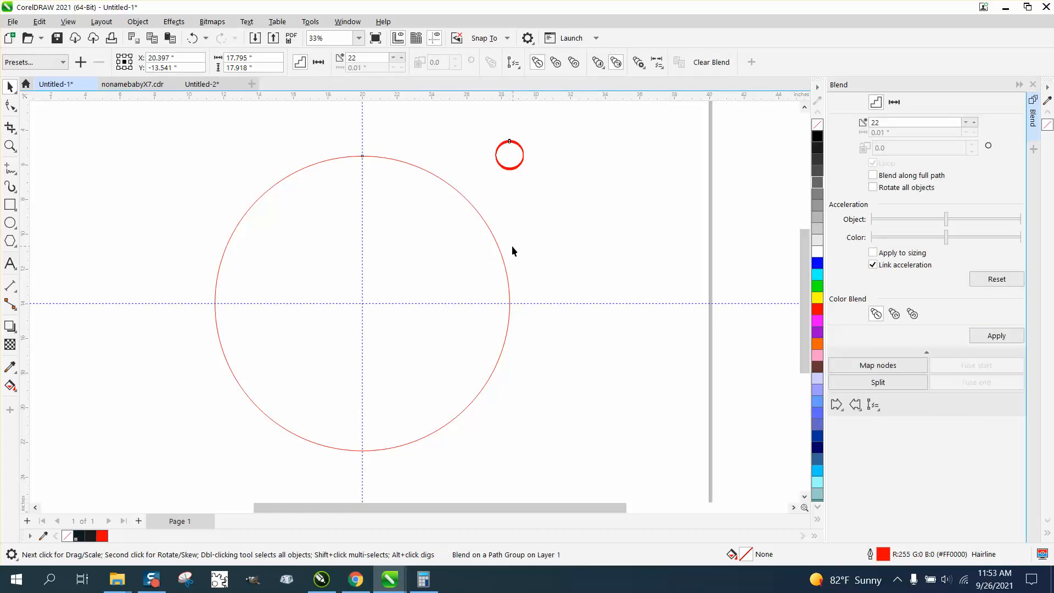
Undo the path assignment and the blend, and delete the large circle.
{"action": "left_click", "coordinate": [192, 38]}
{"action": "left_click", "coordinate": [191, 39]}
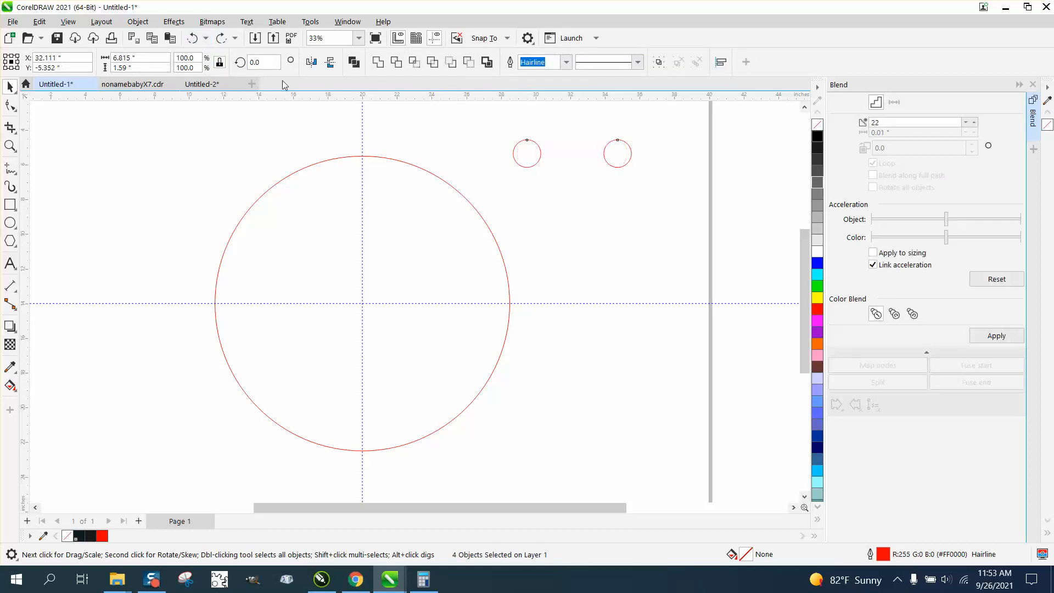
{"action": "left_click", "coordinate": [397, 160]}
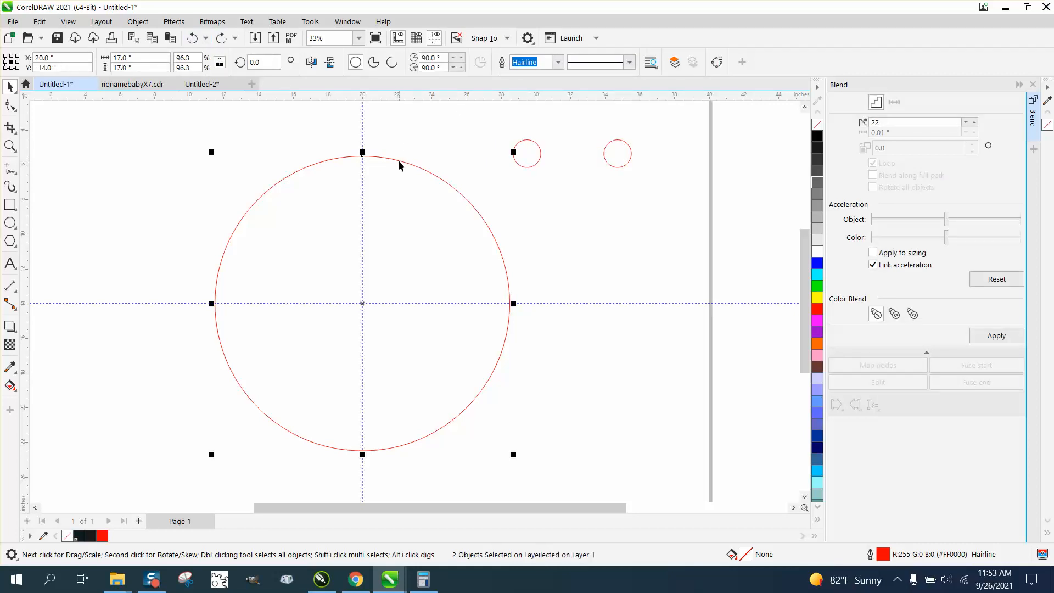
{"action": "key", "text": "Delete"}
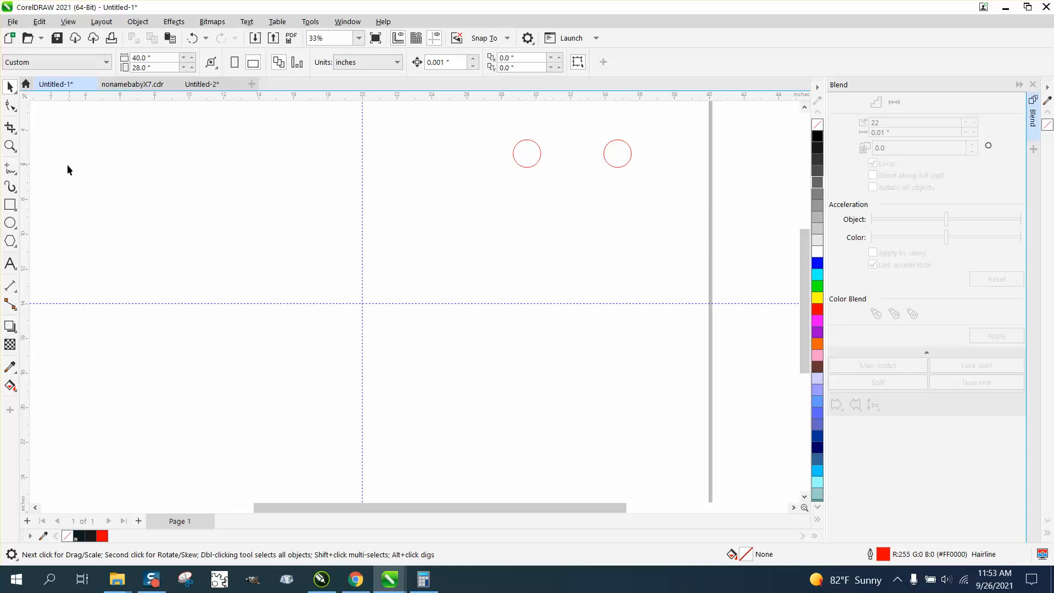
Draw a new large circle, set its diameter to 17", and center it on the page.
{"action": "left_click", "coordinate": [10, 222]}
{"action": "left_click_drag", "start_coordinate": [402, 255], "coordinate": [239, 439]}
{"action": "double_click", "coordinate": [152, 57]}
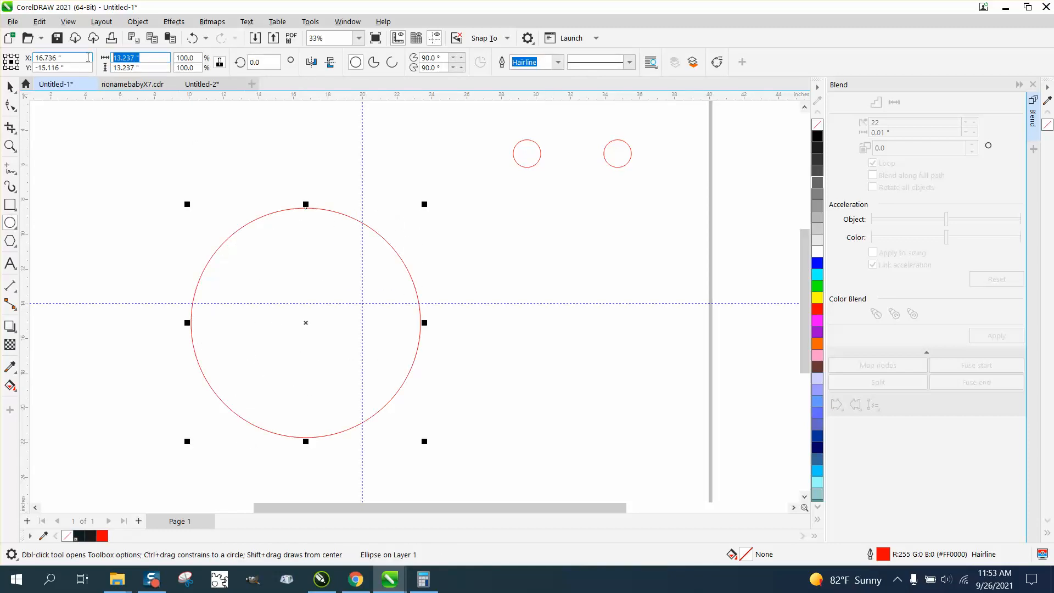
{"action": "type", "text": "17"}
{"action": "key", "text": "Return"}
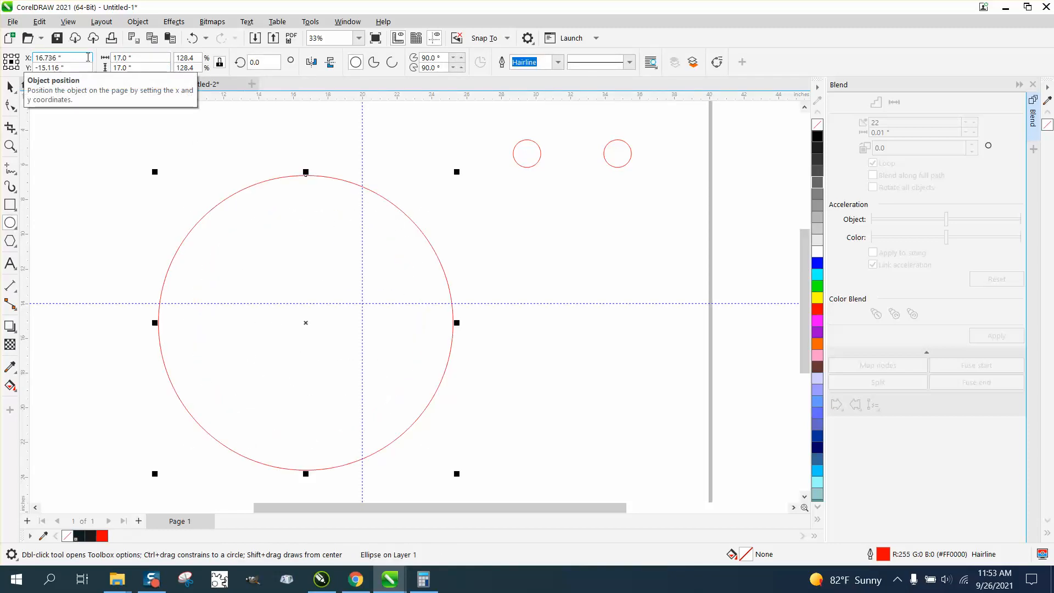
{"action": "key", "text": "p"}
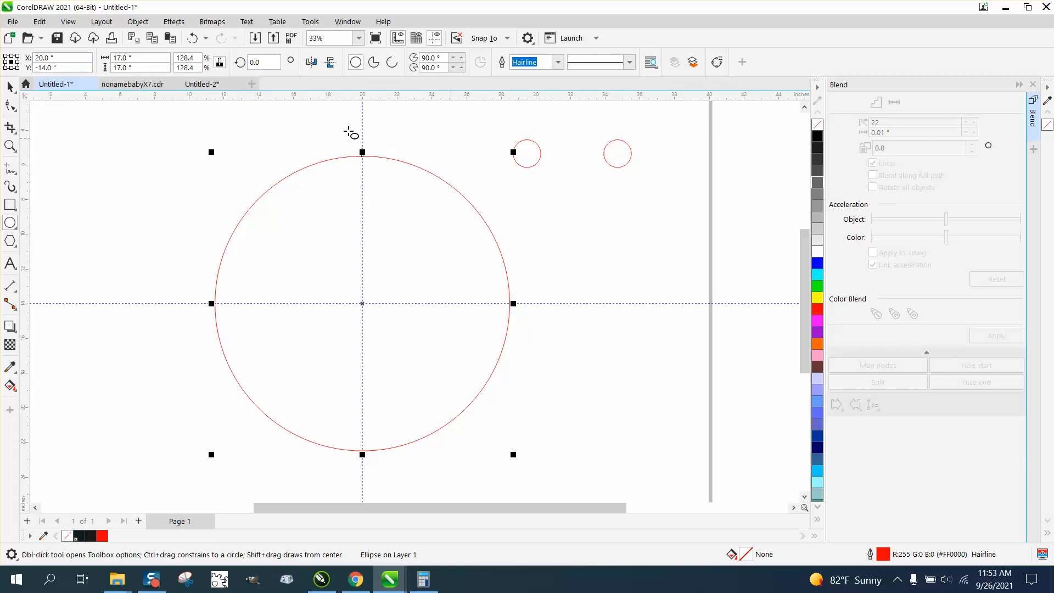
Delete the two small circles outside the large circle.
{"action": "left_click", "coordinate": [10, 86]}
{"action": "left_click_drag", "start_coordinate": [492, 129], "coordinate": [644, 187]}
{"action": "key", "text": "Delete"}
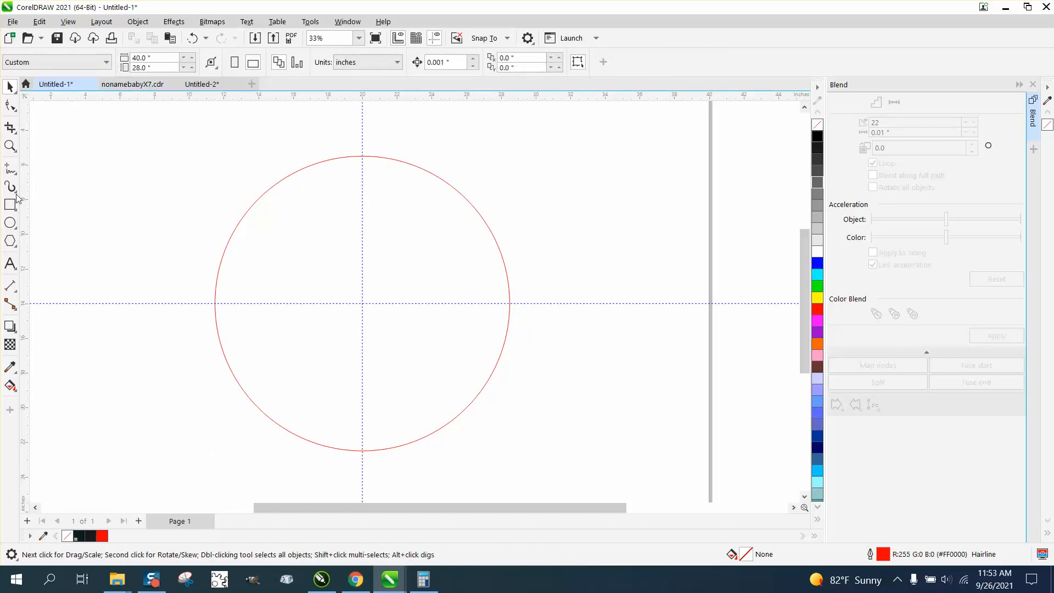
Draw a small circle about 1.425" in diameter outside the large one, and place a copy to its right at about X 36.1".
{"action": "left_click", "coordinate": [10, 223]}
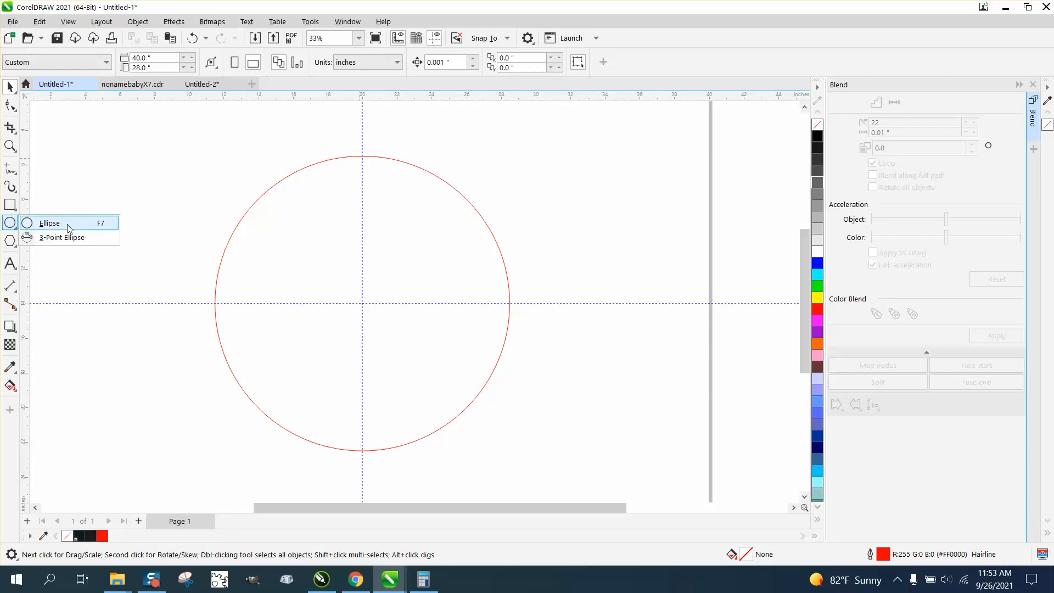
{"action": "left_click", "coordinate": [49, 223]}
{"action": "left_click_drag", "start_coordinate": [567, 164], "coordinate": [643, 180]}
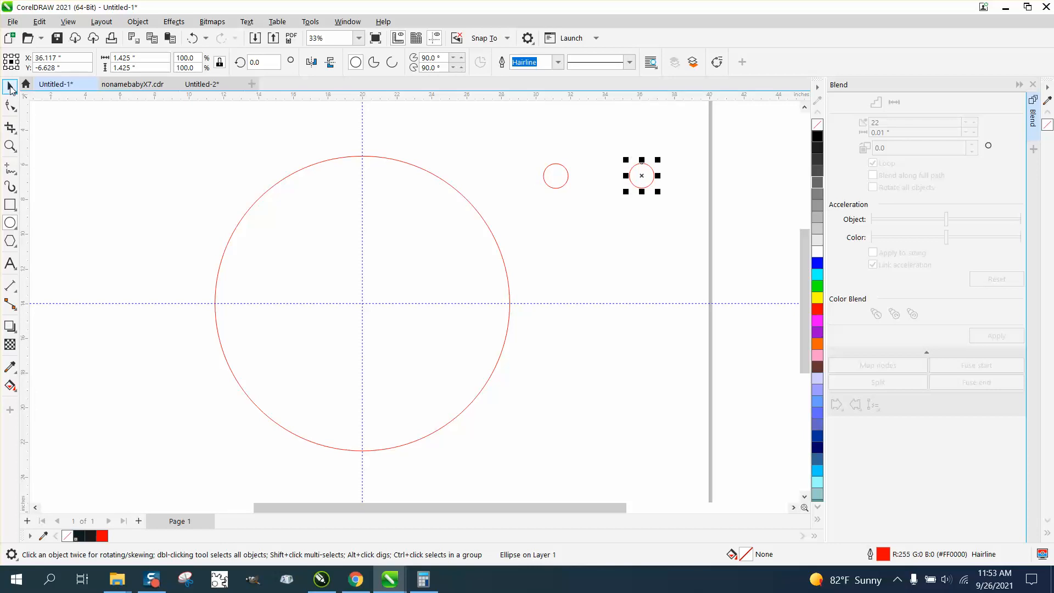
Align the two new small circles horizontally and blend them with 22 steps.
{"action": "left_click", "coordinate": [10, 86]}
{"action": "left_click_drag", "start_coordinate": [507, 140], "coordinate": [670, 231]}
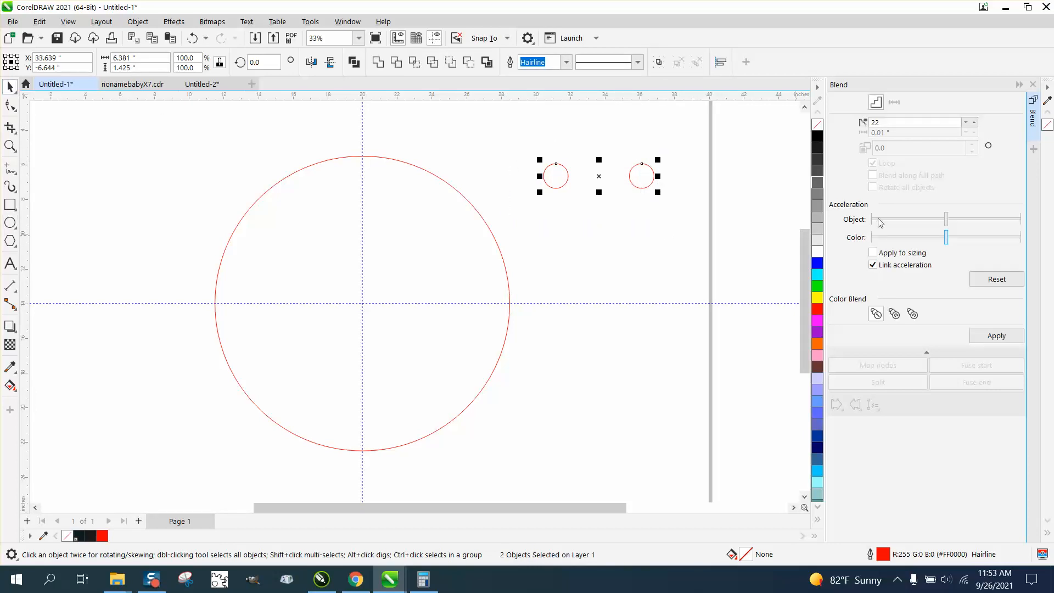
{"action": "left_click", "coordinate": [996, 336]}
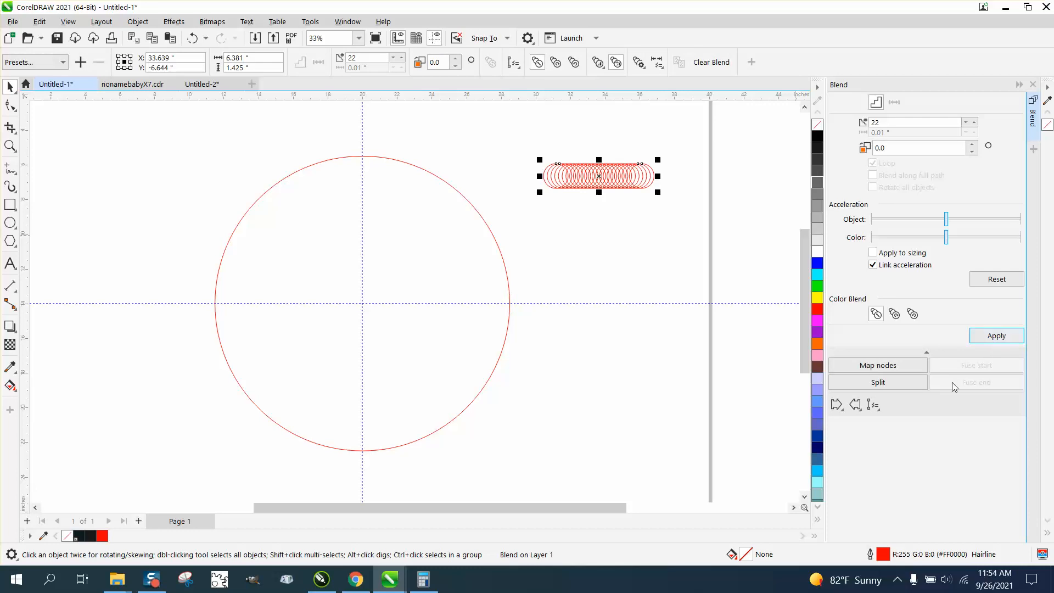
Assign the large circle as the blend's new path and apply the blend along the full path.
{"action": "left_click", "coordinate": [873, 404]}
{"action": "left_click", "coordinate": [897, 422]}
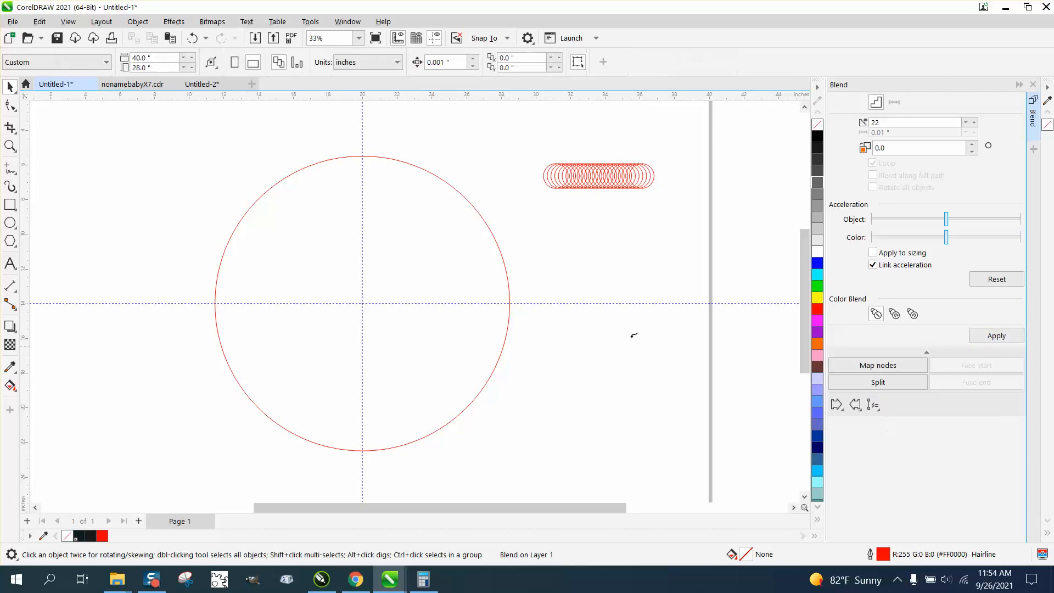
{"action": "left_click", "coordinate": [507, 270]}
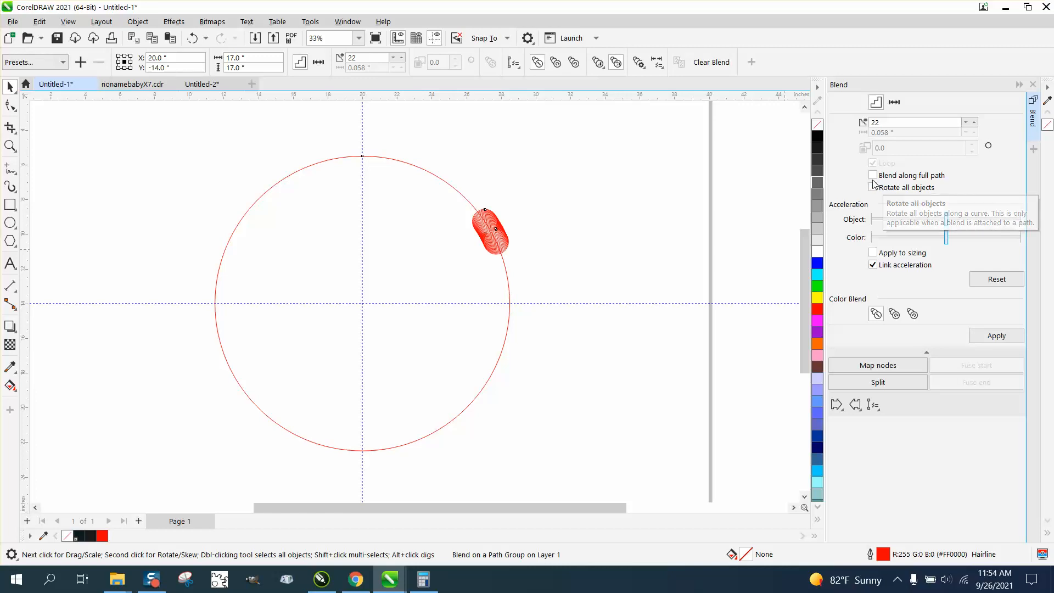
{"action": "left_click", "coordinate": [996, 335]}
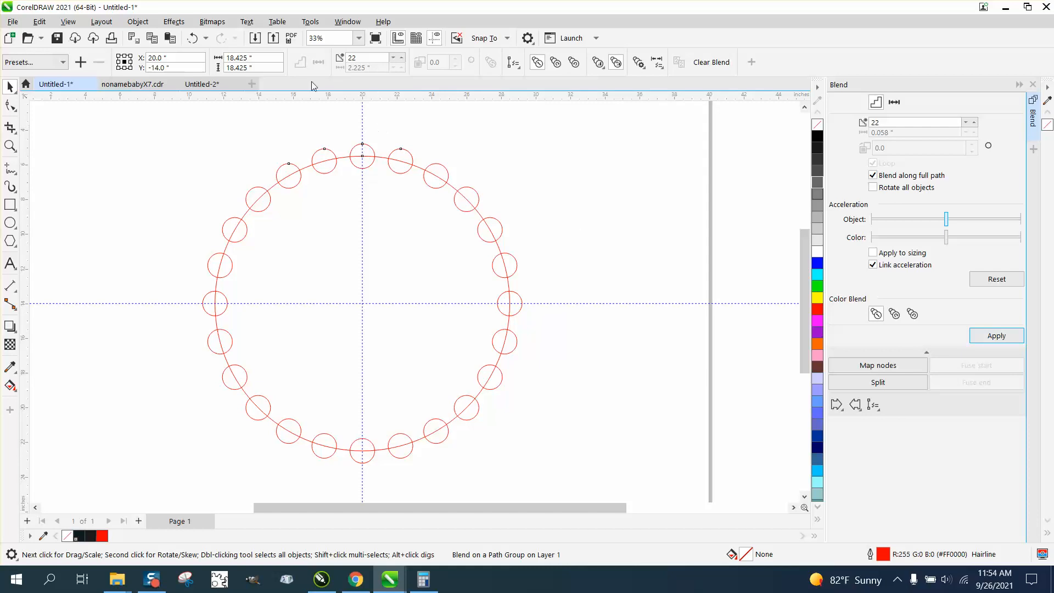
Undo the full-path distribution, the path assignment and the blend of the two small circles.
{"action": "left_click", "coordinate": [189, 42]}
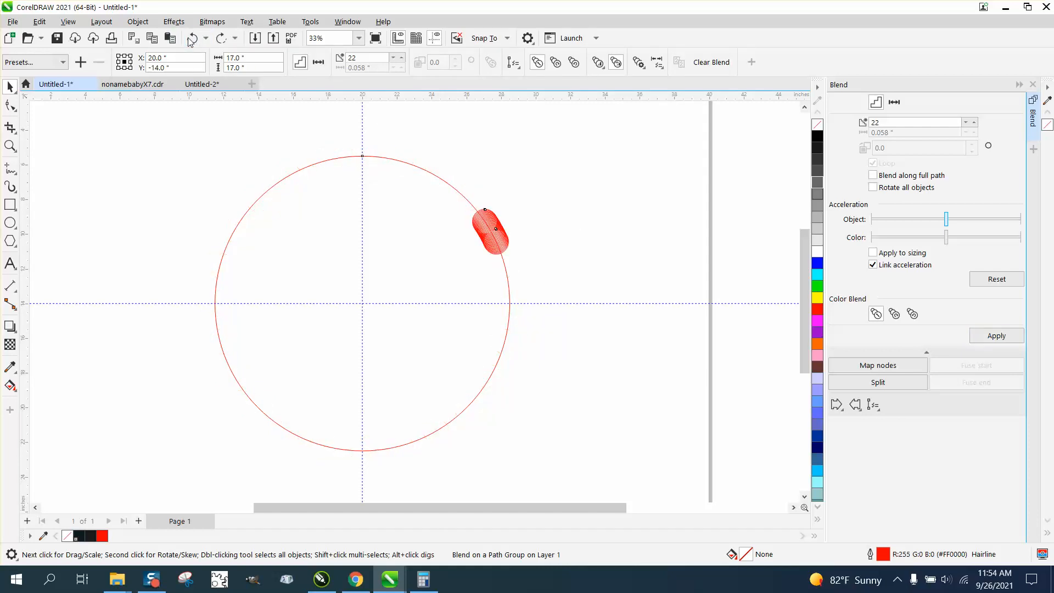
{"action": "left_click", "coordinate": [189, 42]}
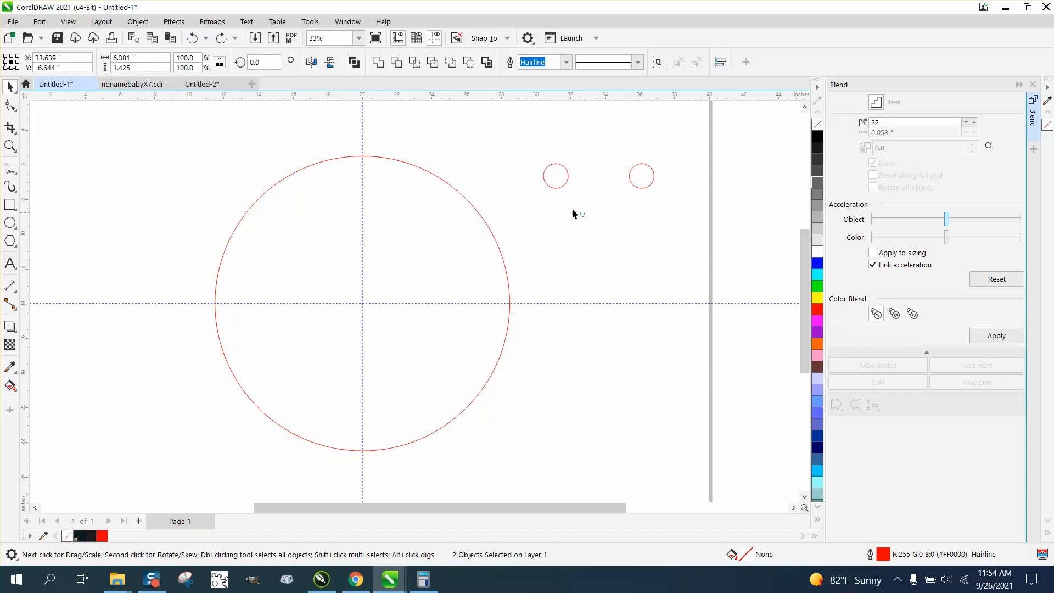
Center the left small circle on the large circle's top at X 20", Y -5.5", and move its rotation center to the large circle's center.
{"action": "left_click_drag", "start_coordinate": [556, 188], "coordinate": [365, 156]}
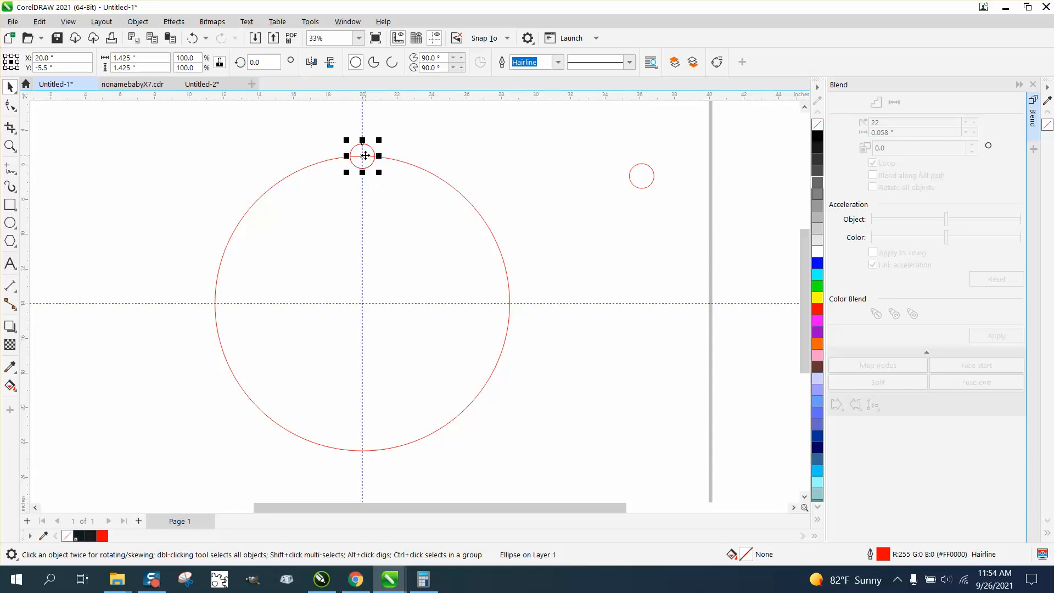
{"action": "left_click", "coordinate": [362, 156]}
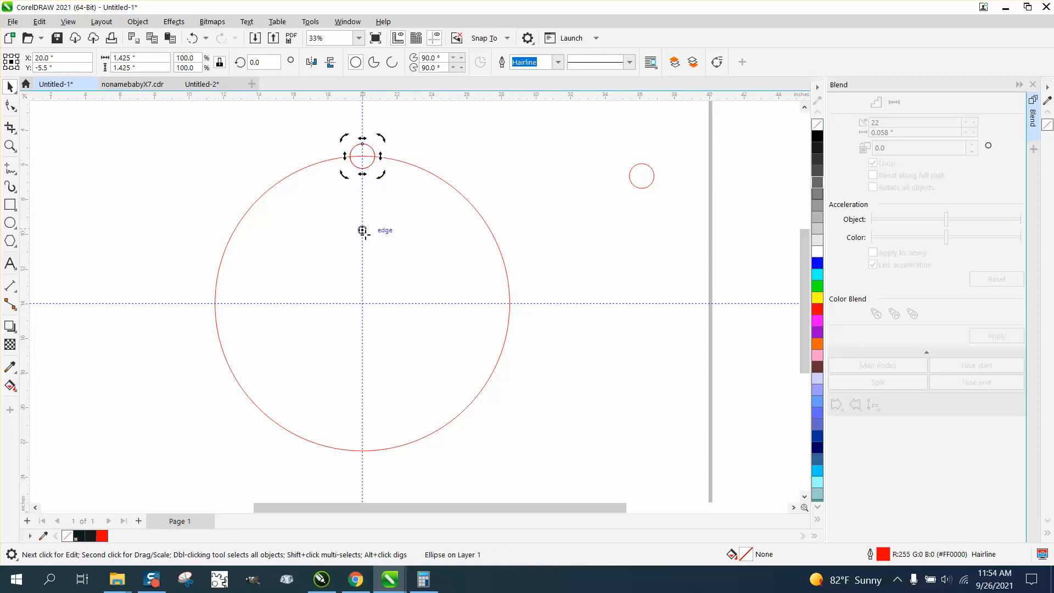
{"action": "left_click_drag", "start_coordinate": [365, 234], "coordinate": [364, 304]}
{"action": "left_click", "coordinate": [462, 155]}
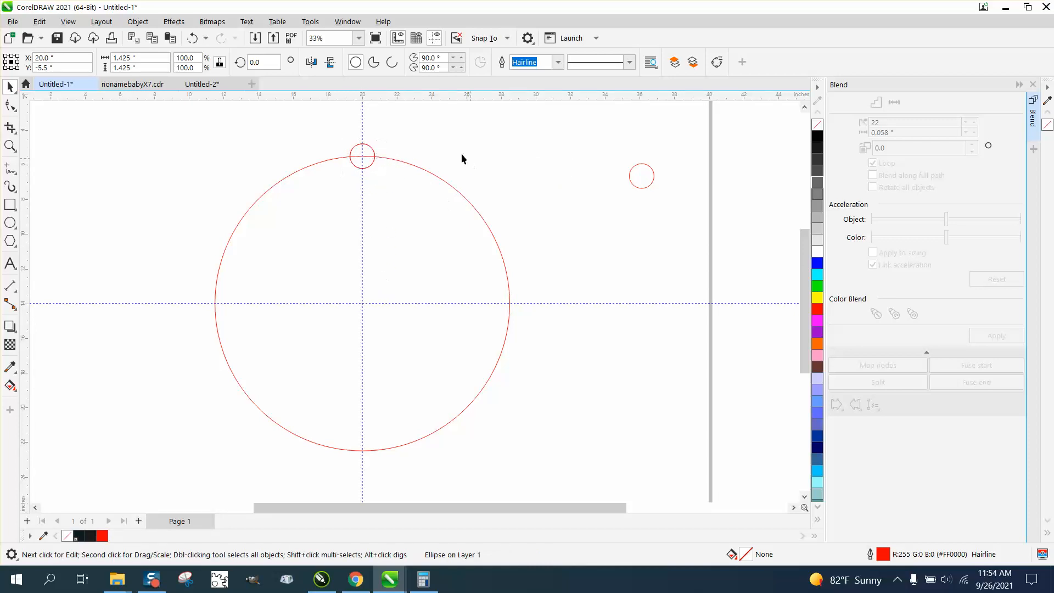
{"action": "left_click", "coordinate": [371, 152]}
{"action": "left_click", "coordinate": [363, 156]}
{"action": "left_click", "coordinate": [407, 158]}
{"action": "left_click", "coordinate": [362, 155]}
{"action": "left_click", "coordinate": [362, 156]}
Create a copy of the top small circle rotated 15° around the large circle's center.
{"action": "left_click", "coordinate": [264, 62]}
{"action": "type", "text": "1"}
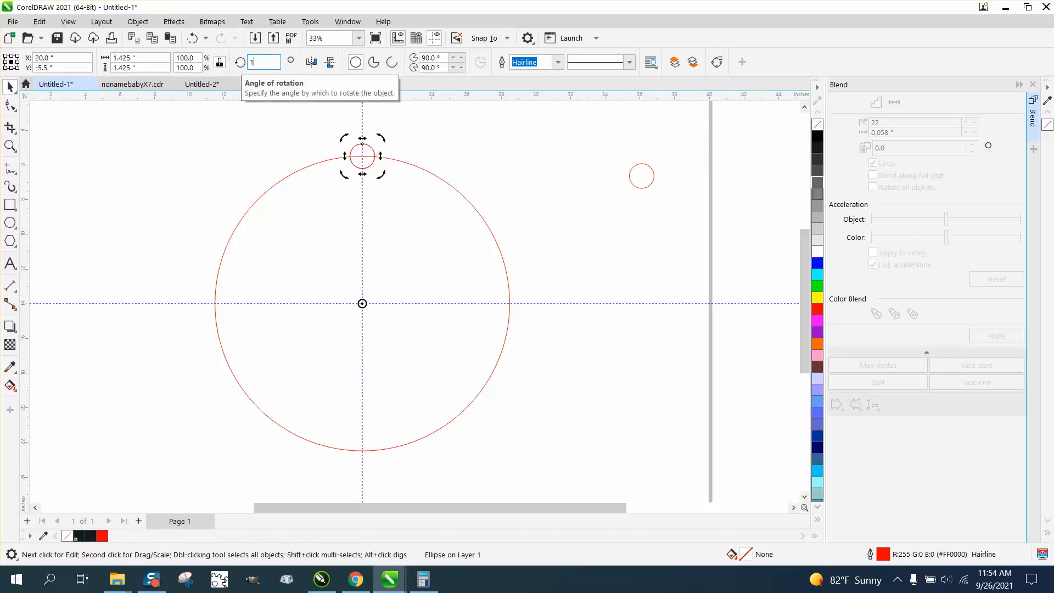
{"action": "type", "text": "5"}
{"action": "key", "text": "Return"}
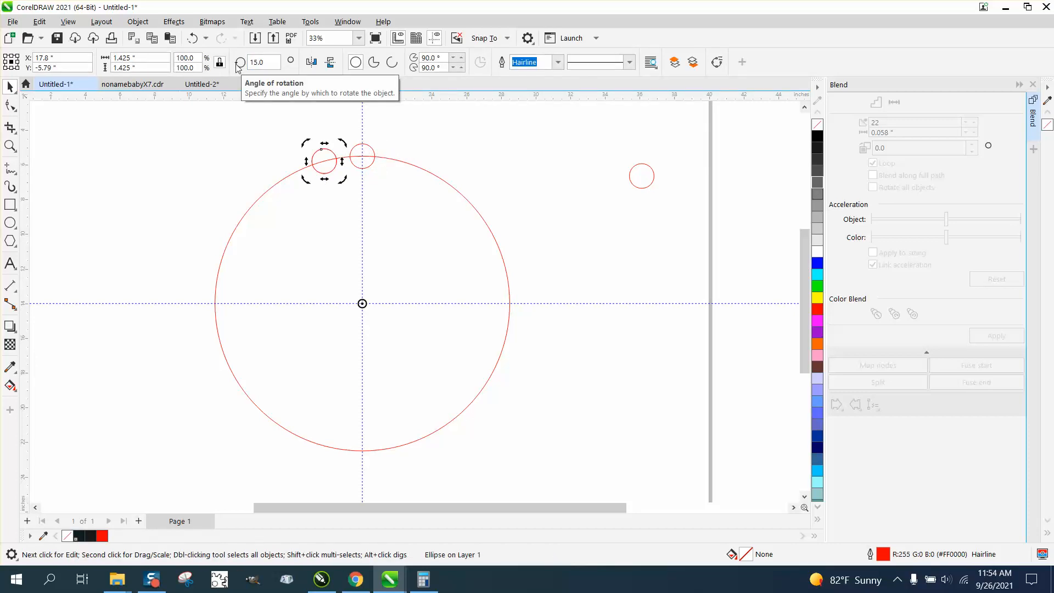
Add further rotated copies in 15° increments, from 30° to 345°, to complete the ring of small circles.
{"action": "left_click", "coordinate": [258, 62]}
{"action": "type", "text": "30"}
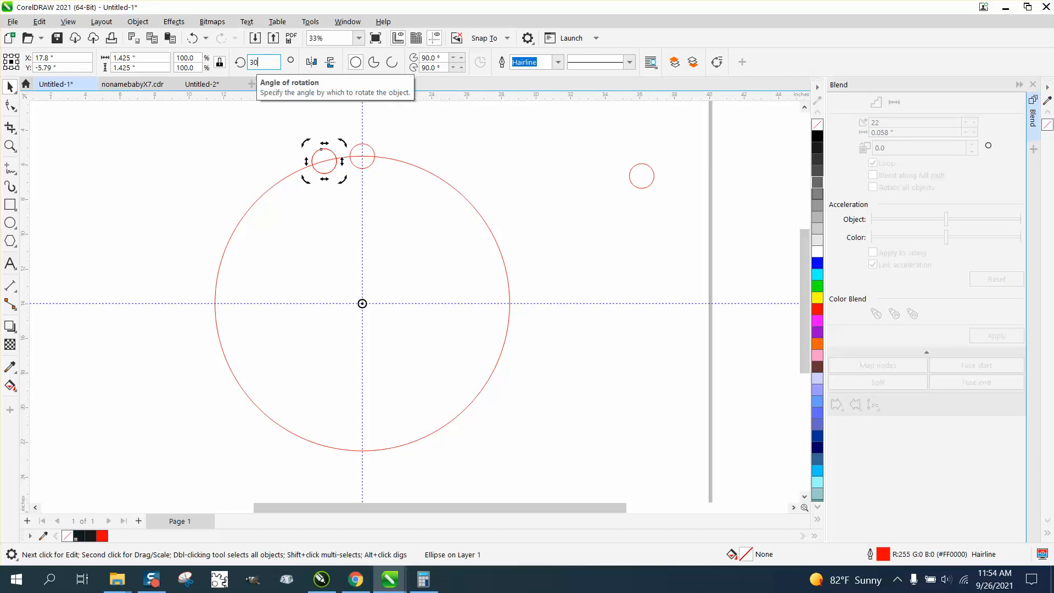
{"action": "key", "text": "Return"}
{"action": "key", "text": "Return"}
{"action": "key", "text": "Return"}
{"action": "key", "text": "Return"}
{"action": "key", "text": "Return"}
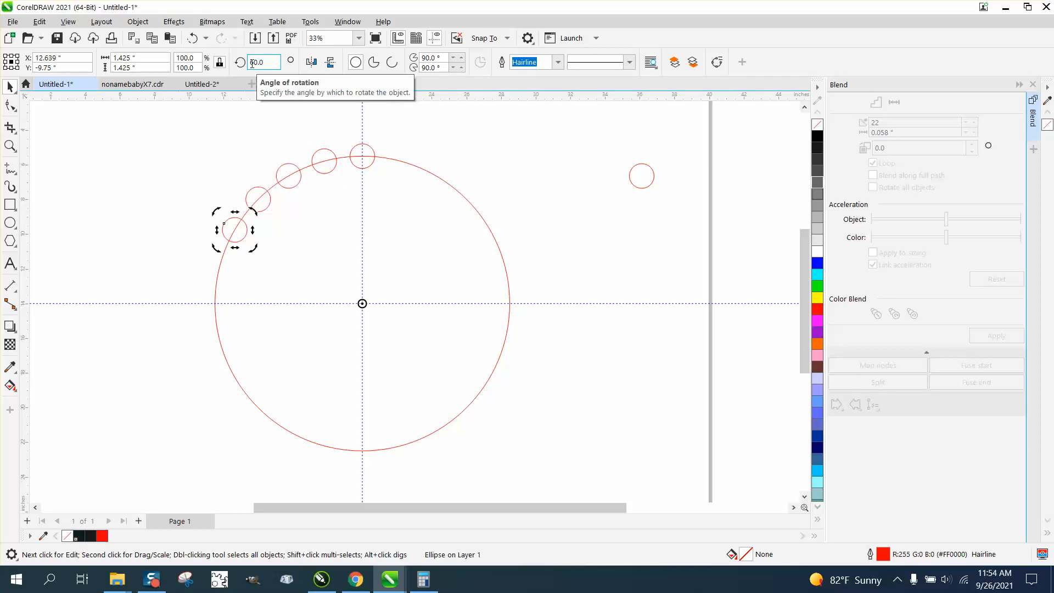
{"action": "key", "text": "Return"}
{"action": "key", "text": "Return"}
{"action": "key", "text": "Return"}
{"action": "key", "text": "Return"}
{"action": "key", "text": "Return"}
{"action": "key", "text": "Return"}
{"action": "key", "text": "Return"}
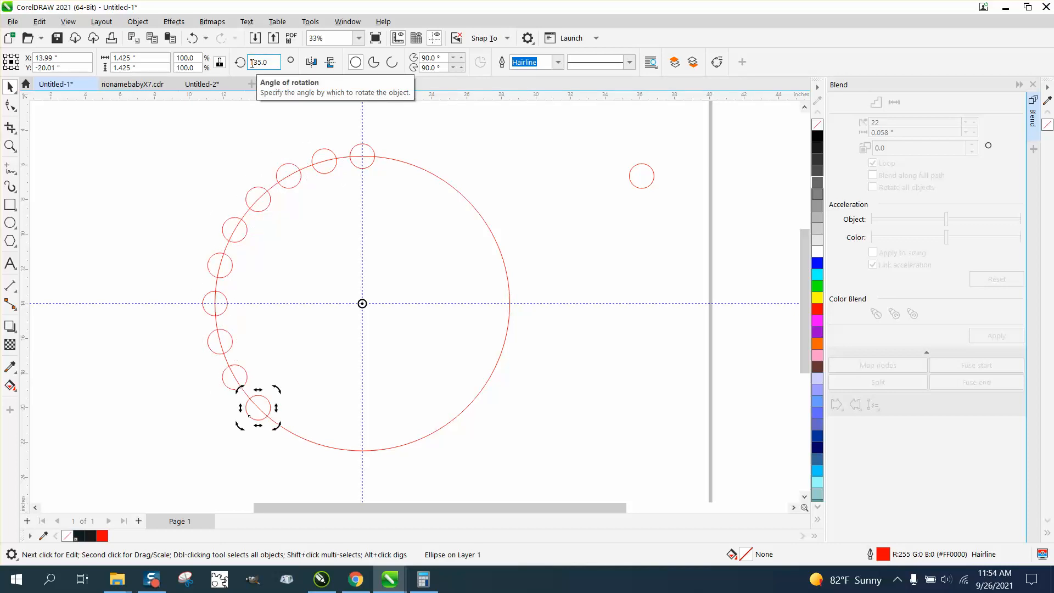
{"action": "key", "text": "Return"}
{"action": "key", "text": "Return"}
{"action": "key", "text": "Return"}
{"action": "key", "text": "Return"}
{"action": "key", "text": "Return"}
{"action": "key", "text": "Return"}
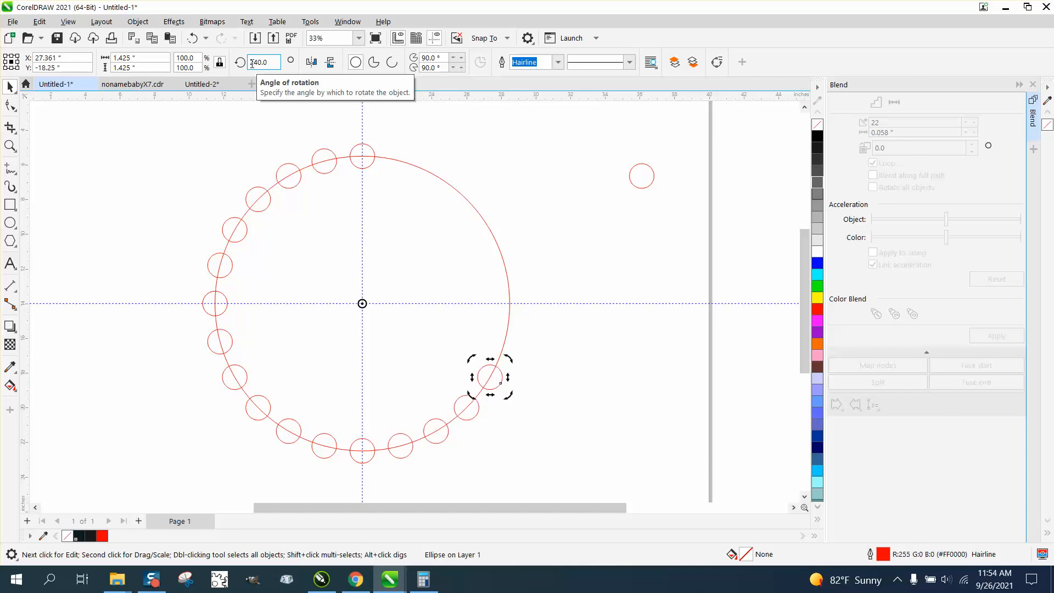
{"action": "key", "text": "Return"}
{"action": "key", "text": "Return"}
{"action": "key", "text": "Return"}
{"action": "key", "text": "Return"}
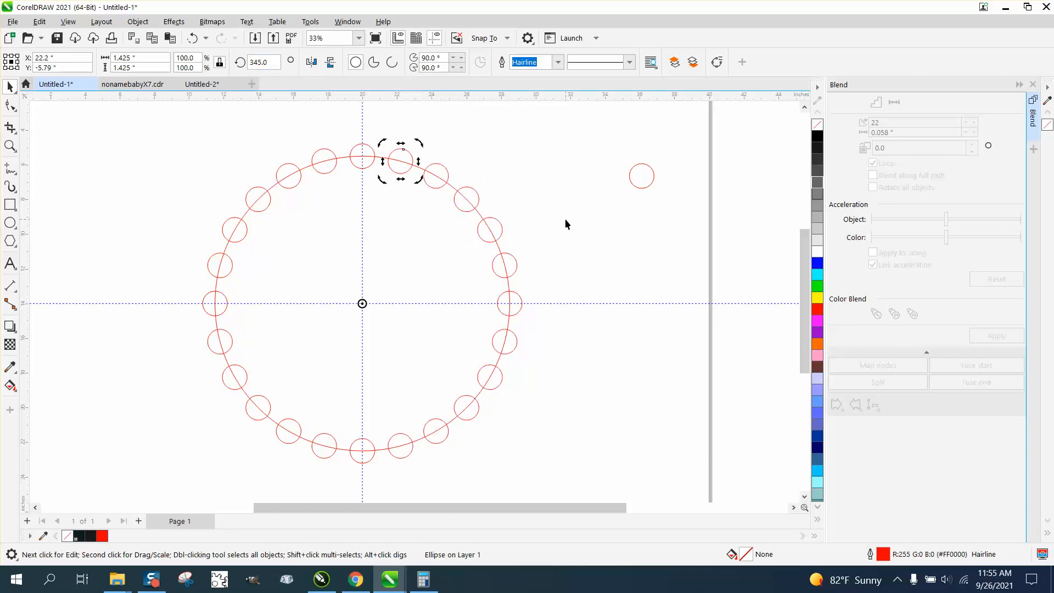
{"action": "scroll", "coordinate": [559, 225], "scroll_direction": "down", "scroll_amount": 1}
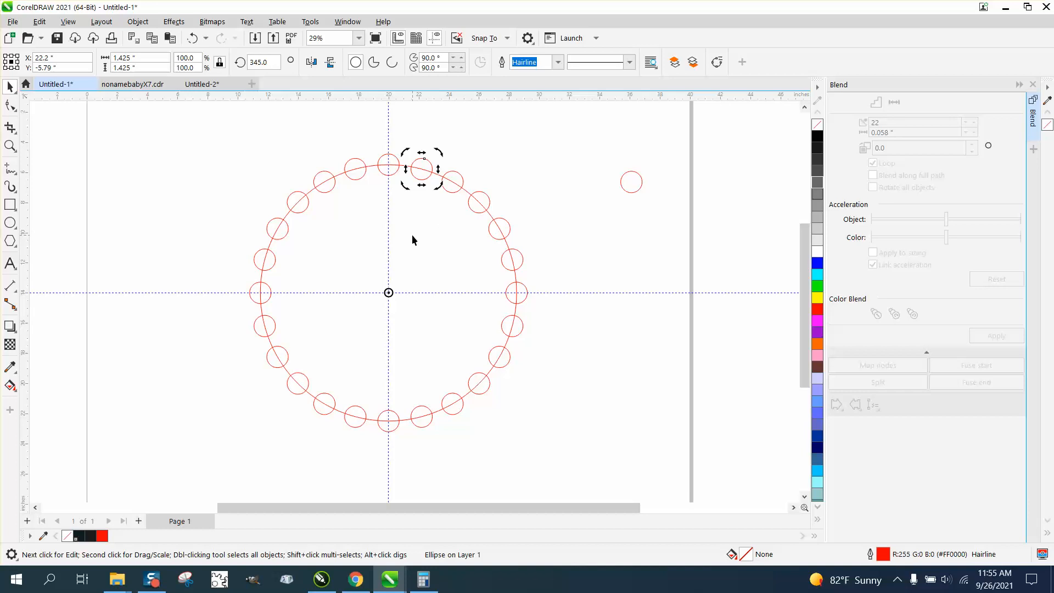